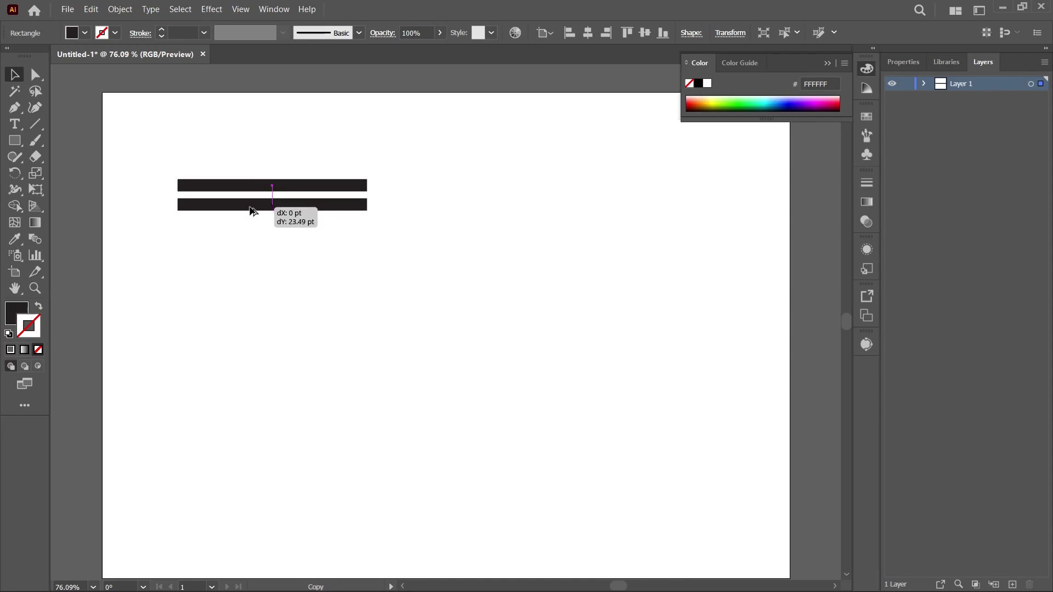
- Repeat the downward copy of the black bar until six evenly spaced bars are stacked, removing any extra copies
{"action": "key", "text": "ctrl+d"}
{"action": "key", "text": "ctrl+z"}
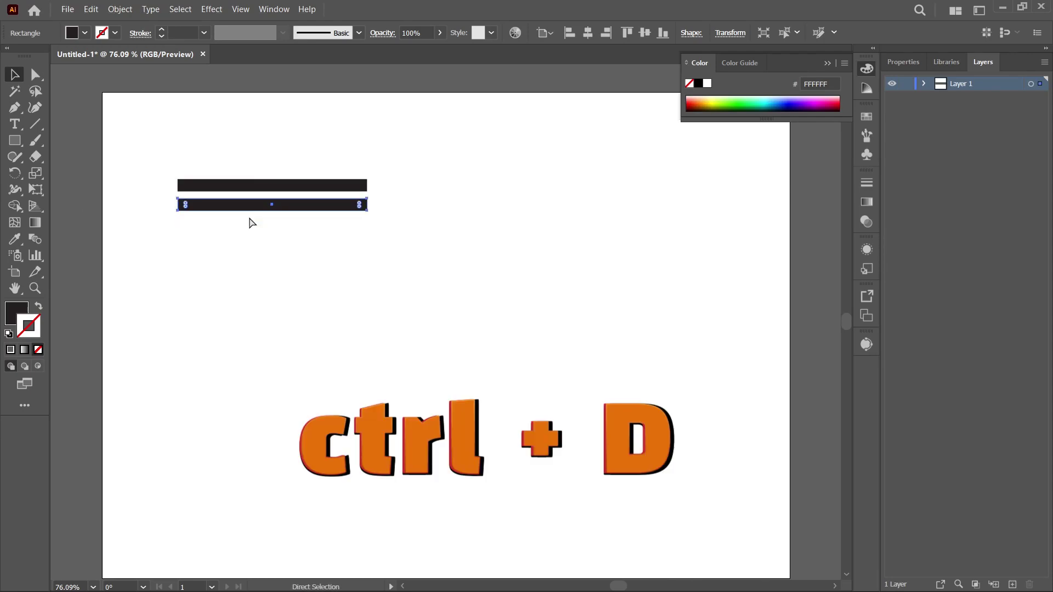
{"action": "key", "text": "ctrl+d"}
{"action": "key", "text": "ctrl+d"}
{"action": "key", "text": "ctrl+d"}
{"action": "key", "text": "ctrl+d"}
{"action": "key", "text": "ctrl+d"}
{"action": "key", "text": "ctrl+d"}
{"action": "key", "text": "ctrl+z"}
{"action": "key", "text": "ctrl+z"}
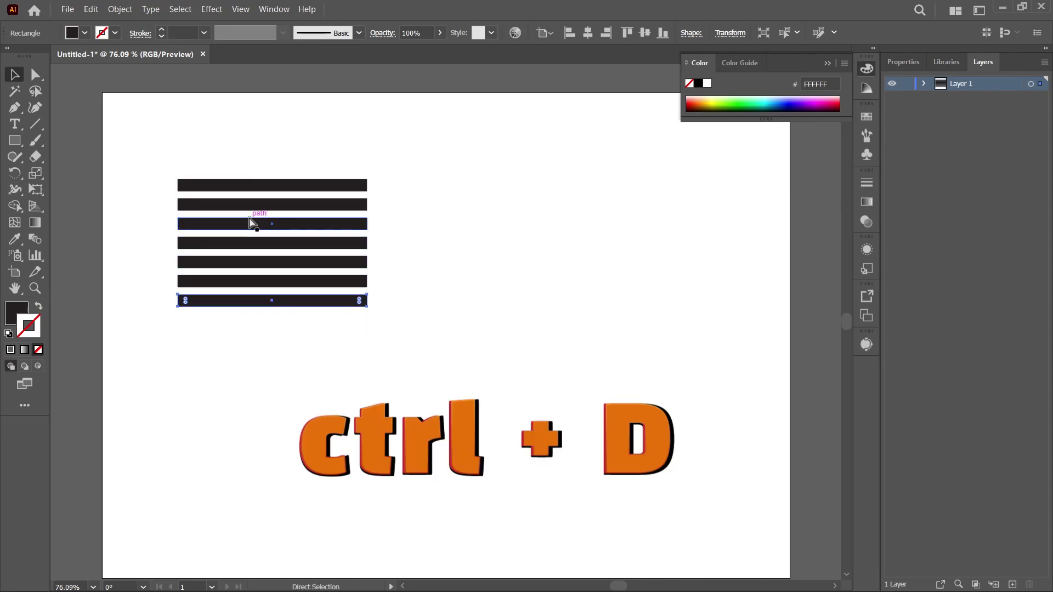
{"action": "left_click", "coordinate": [417, 359], "text": "ctrl"}
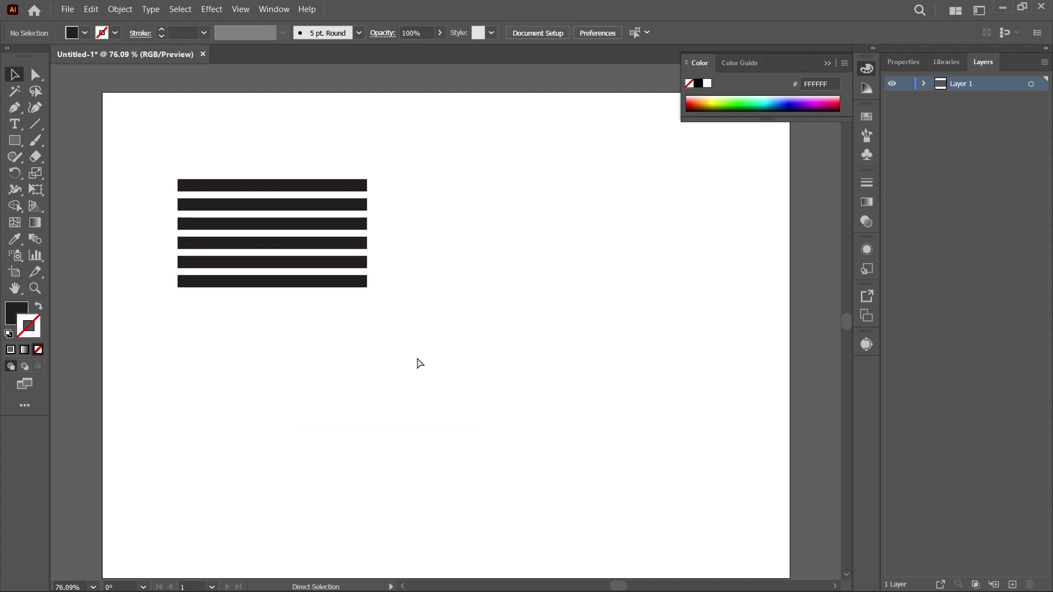
{"action": "left_click", "coordinate": [331, 283]}
{"action": "key", "text": "ctrl+s"}
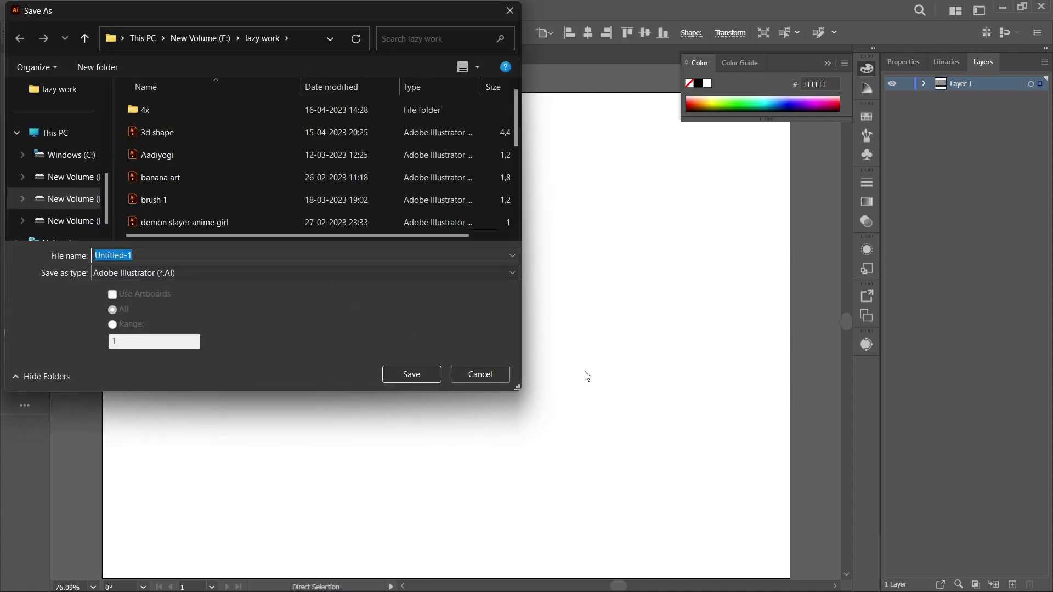
{"action": "left_click", "coordinate": [487, 377]}
{"action": "left_click", "coordinate": [395, 352]}
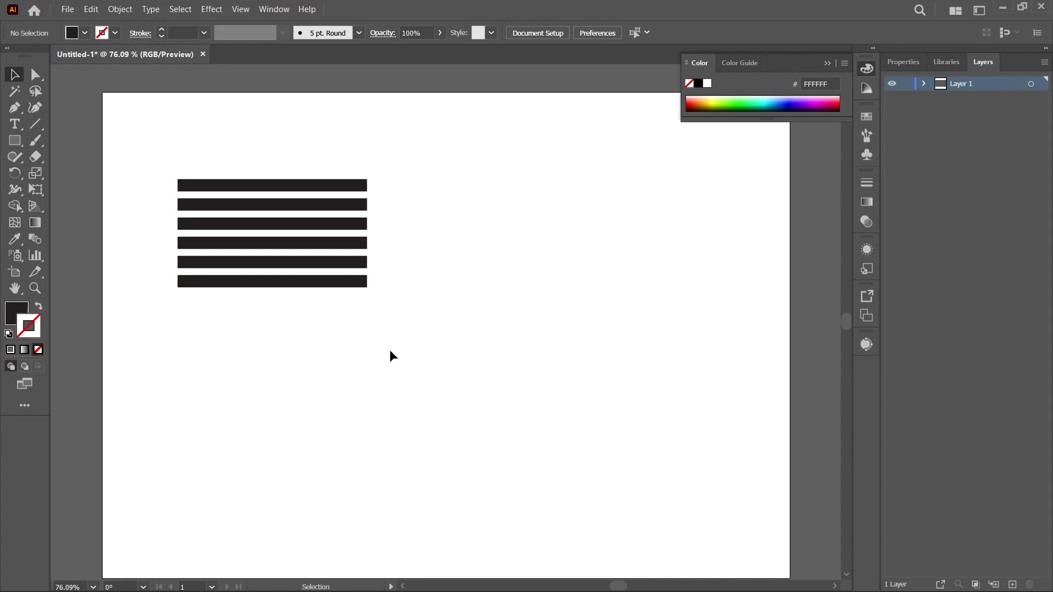
- Draw a small solid black circle with the Ellipse tool below the stacked bars
{"action": "left_click_drag", "start_coordinate": [15, 141], "coordinate": [104, 171]}
{"action": "mouse_move", "coordinate": [307, 359]}
{"action": "left_mouse_down"}
{"action": "mouse_move", "coordinate": [439, 468]}
{"action": "mouse_move", "coordinate": [371, 420]}
{"action": "left_mouse_up"}
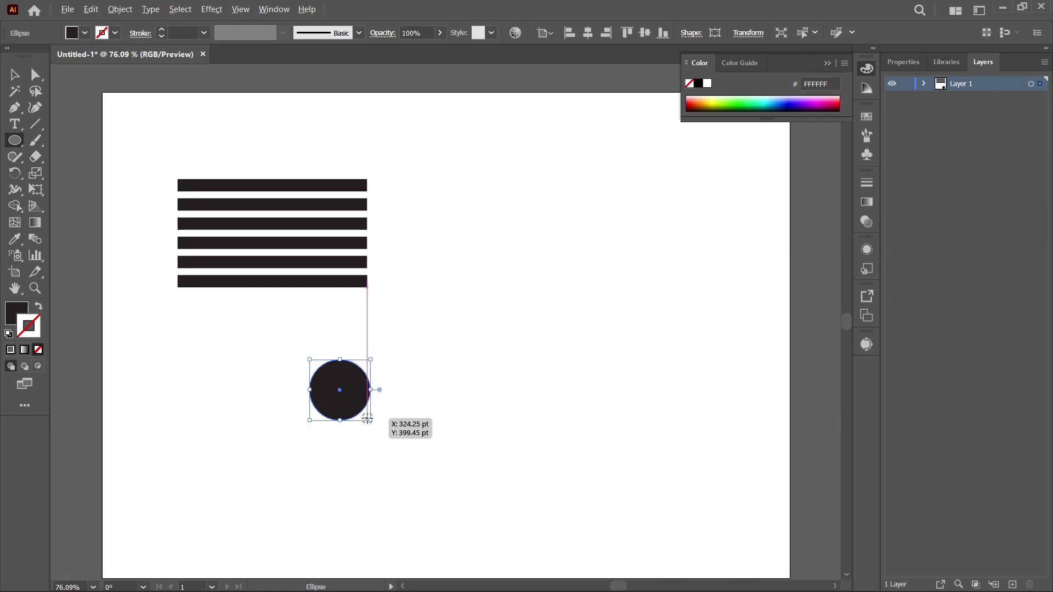
{"action": "left_click_drag", "start_coordinate": [368, 412], "coordinate": [400, 442]}
{"action": "key", "text": "ctrl+z"}
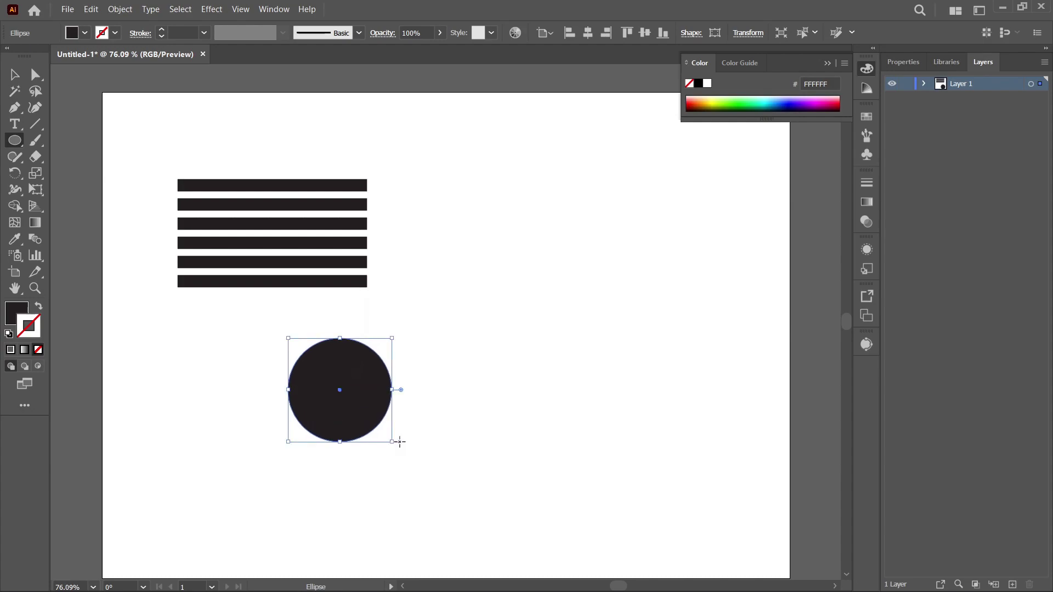
{"action": "key", "text": "ctrl+z"}
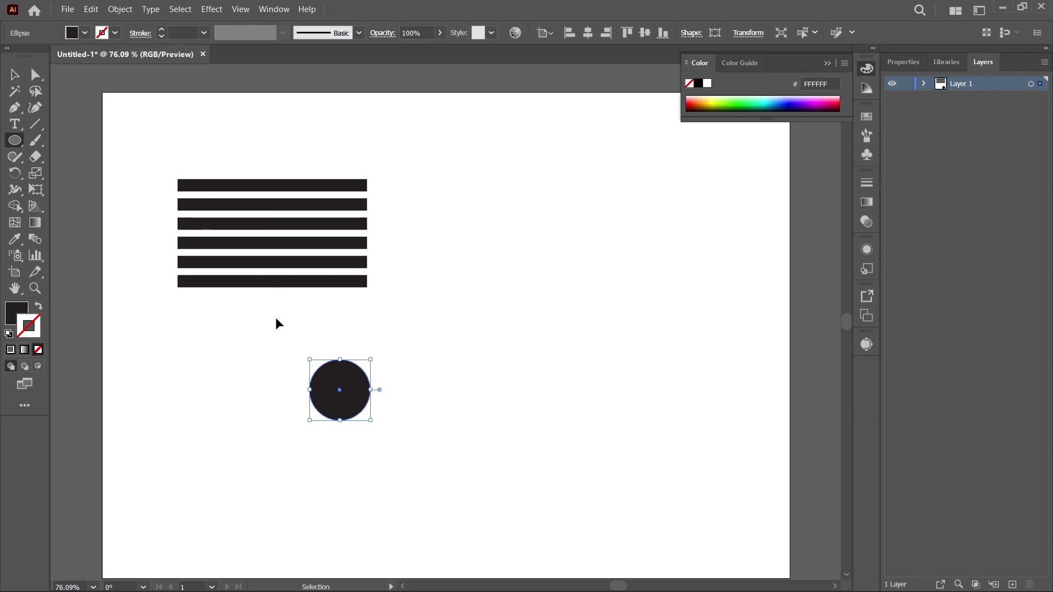
- Add a larger concentric circle around the solid one, with no fill and a 30 pt black stroke
{"action": "left_click_drag", "start_coordinate": [370, 419], "coordinate": [442, 482]}
{"action": "left_click", "coordinate": [38, 306]}
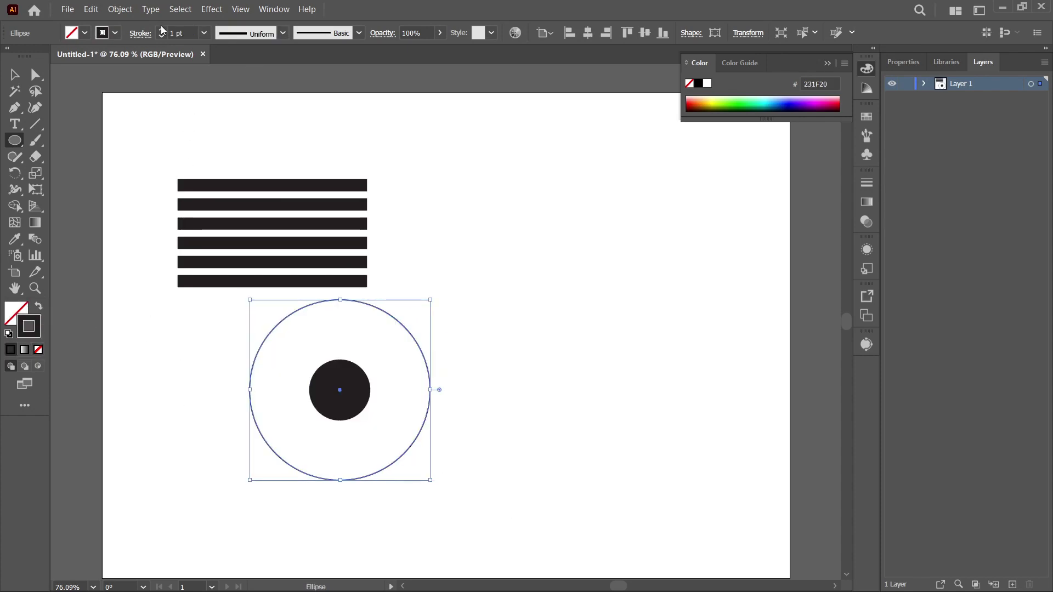
{"action": "left_click_drag", "start_coordinate": [162, 30], "coordinate": [162, 31]}
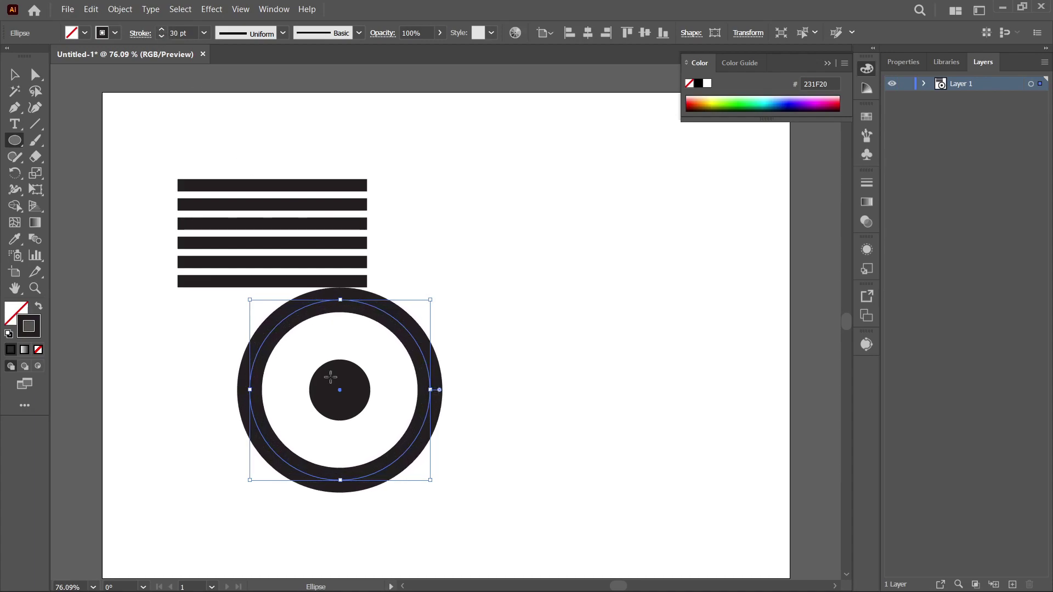
- Create a smaller concentric copy of the black ring, midway between the outer ring and the solid centre circle
{"action": "left_click", "coordinate": [19, 72]}
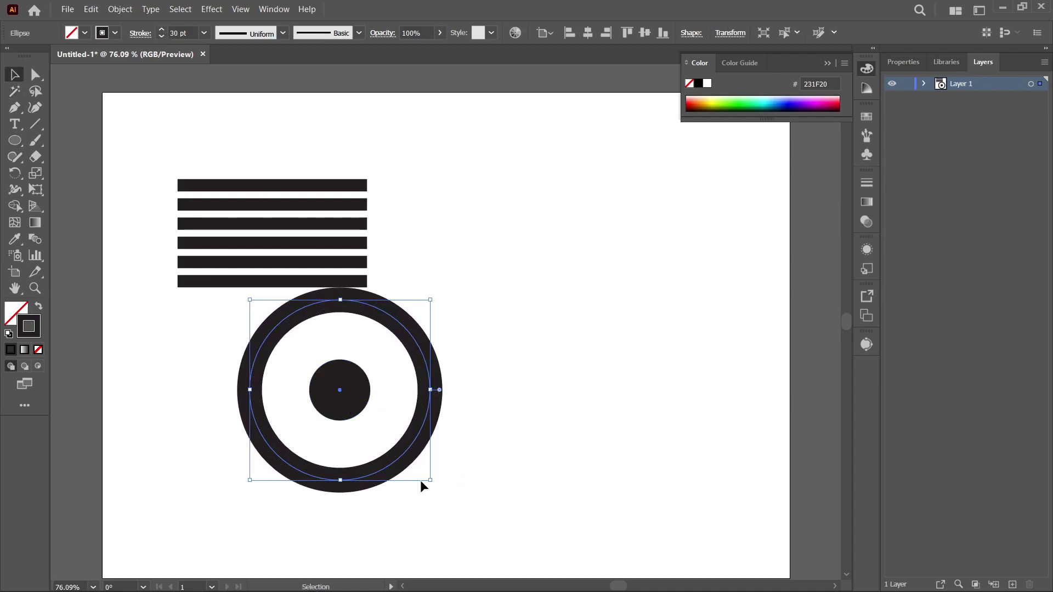
{"action": "key", "text": "v"}
{"action": "left_click", "coordinate": [469, 503]}
{"action": "left_click", "coordinate": [424, 445]}
{"action": "mouse_move", "coordinate": [431, 482]}
{"action": "left_mouse_down"}
{"action": "mouse_move", "coordinate": [470, 501]}
{"action": "mouse_move", "coordinate": [400, 446]}
{"action": "mouse_move", "coordinate": [446, 478]}
{"action": "left_mouse_up"}
{"action": "key", "text": "a"}
{"action": "key", "text": "v"}
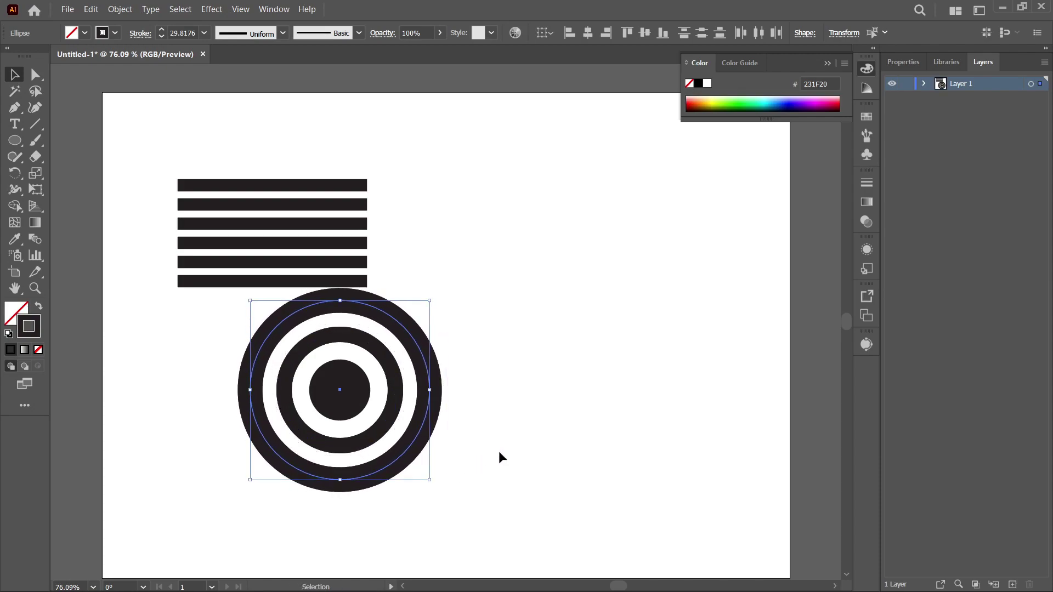
- Set the outer ring's stroke weight to 23 pt
{"action": "left_click", "coordinate": [496, 451]}
{"action": "left_click", "coordinate": [425, 441]}
{"action": "key", "text": "ctrl+shift+a"}
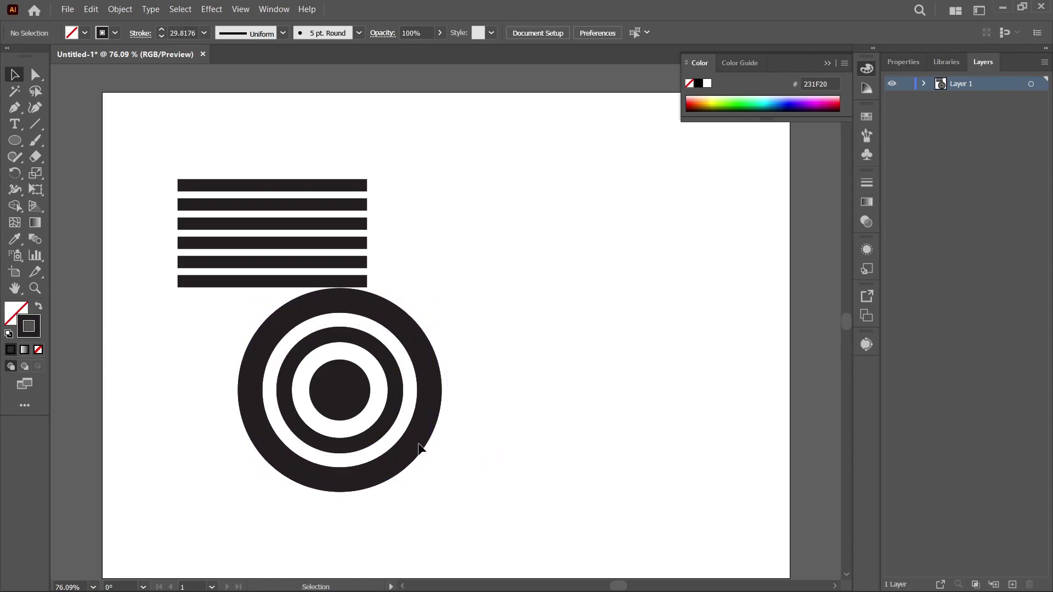
{"action": "left_click", "coordinate": [425, 429]}
{"action": "left_click", "coordinate": [161, 37]}
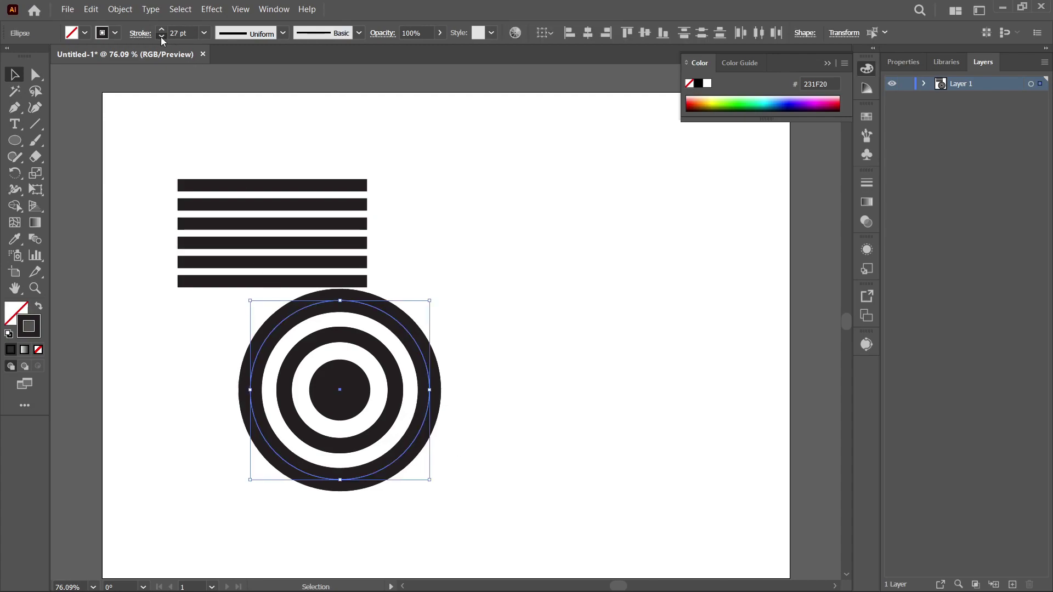
{"action": "left_click", "coordinate": [163, 30]}
{"action": "left_click", "coordinate": [162, 30]}
{"action": "left_click", "coordinate": [457, 259]}
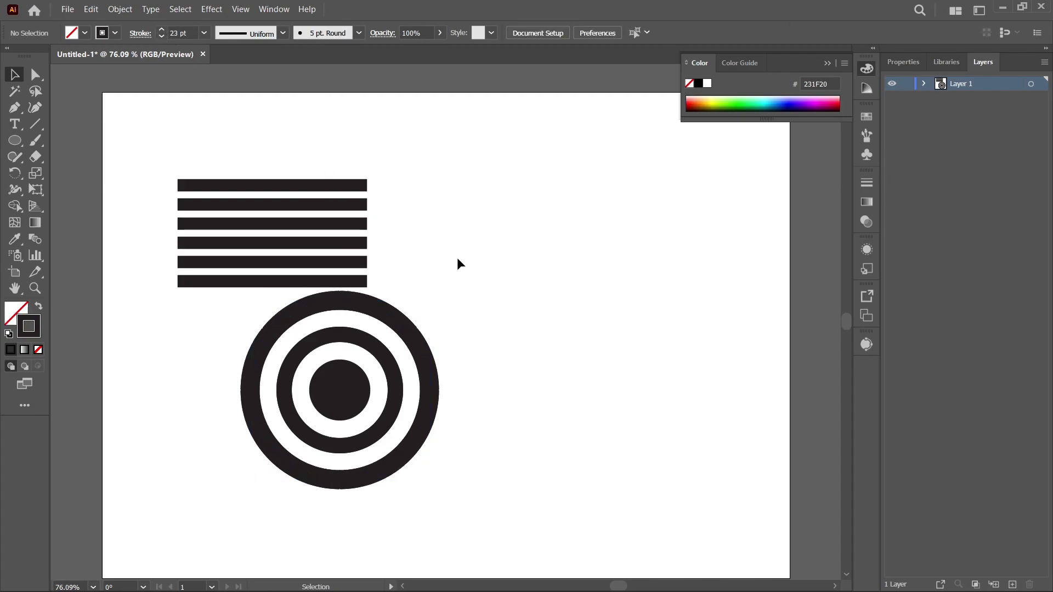
- Save the three concentric circles as a dynamic symbol named New Symbol
{"action": "left_click_drag", "start_coordinate": [440, 463], "coordinate": [249, 298]}
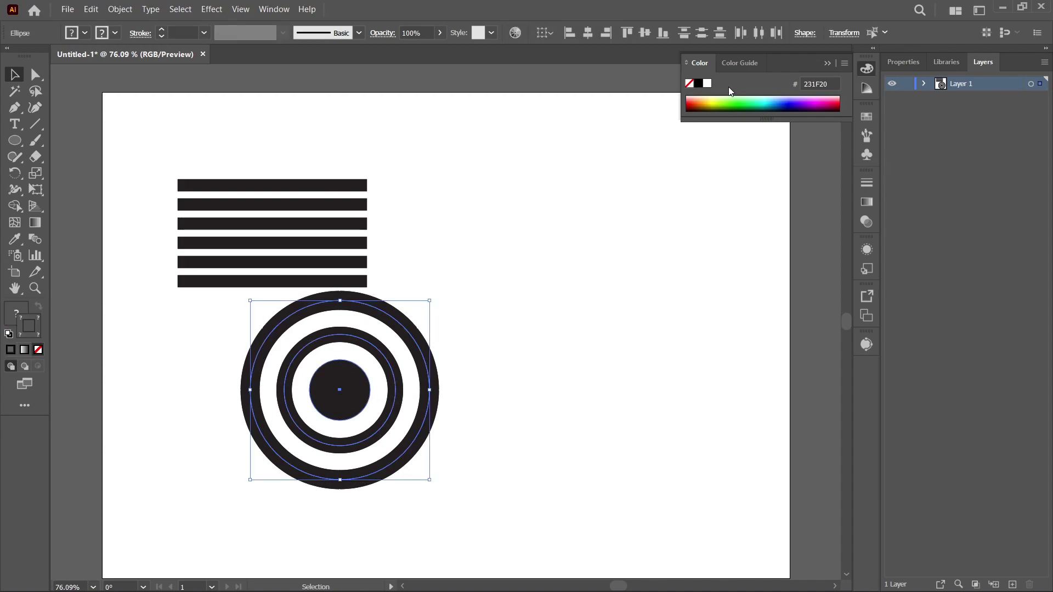
{"action": "left_click", "coordinate": [867, 154]}
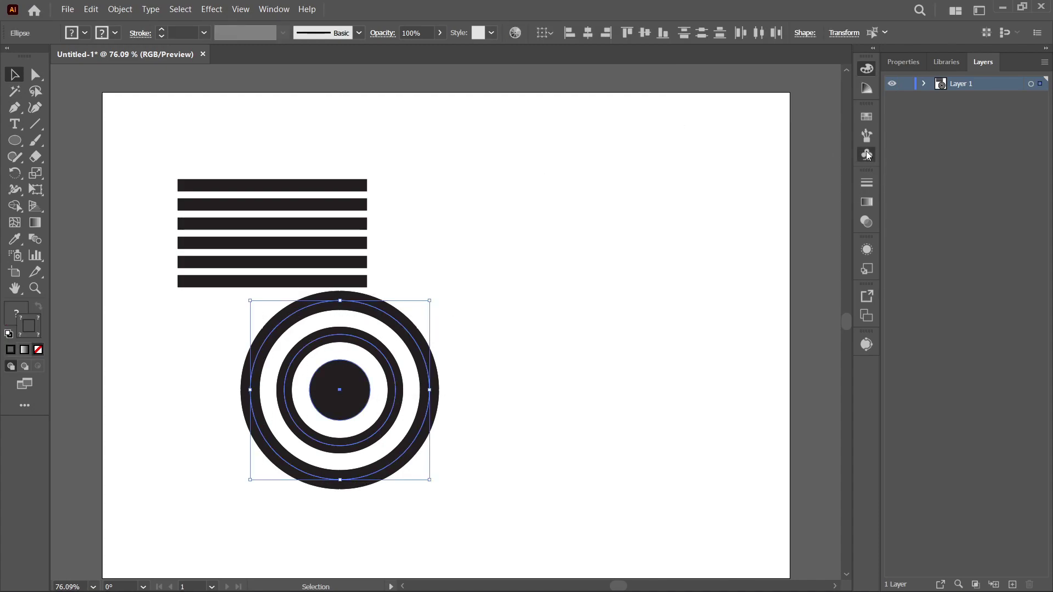
{"action": "left_click", "coordinate": [807, 191]}
{"action": "left_click", "coordinate": [503, 404]}
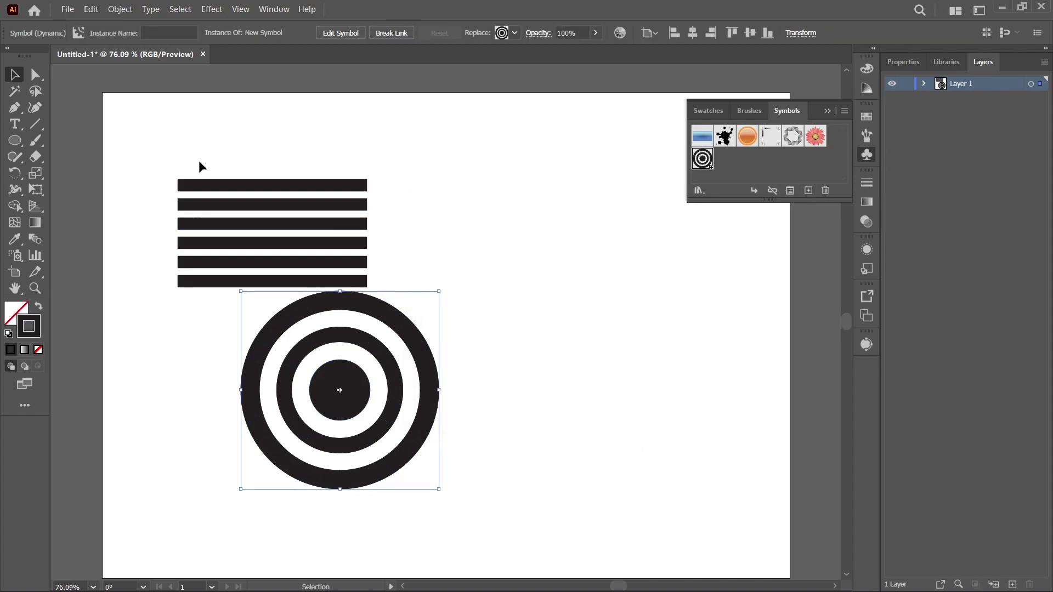
- Save the six stacked bars as a dynamic movie-clip symbol named New Symbol 1
{"action": "left_click", "coordinate": [141, 159]}
{"action": "left_click_drag", "start_coordinate": [165, 159], "coordinate": [250, 296]}
{"action": "left_click", "coordinate": [809, 190]}
{"action": "left_click", "coordinate": [536, 403]}
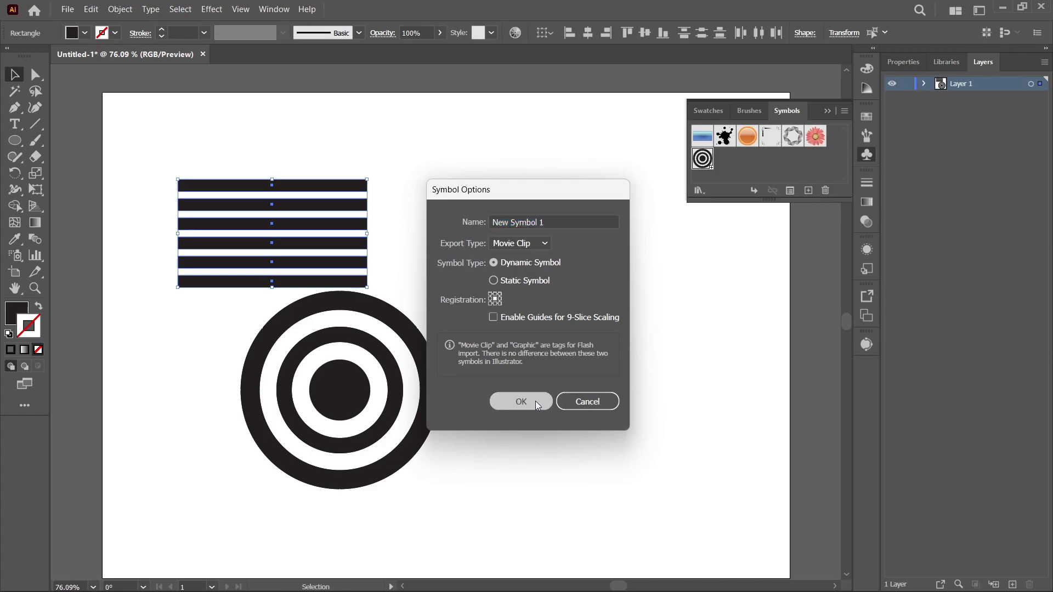
- Move the concentric-circle symbol directly below the bars so the two no longer crowd each other
{"action": "left_click", "coordinate": [459, 452]}
{"action": "left_click_drag", "start_coordinate": [348, 404], "coordinate": [275, 437]}
{"action": "left_click", "coordinate": [827, 111]}
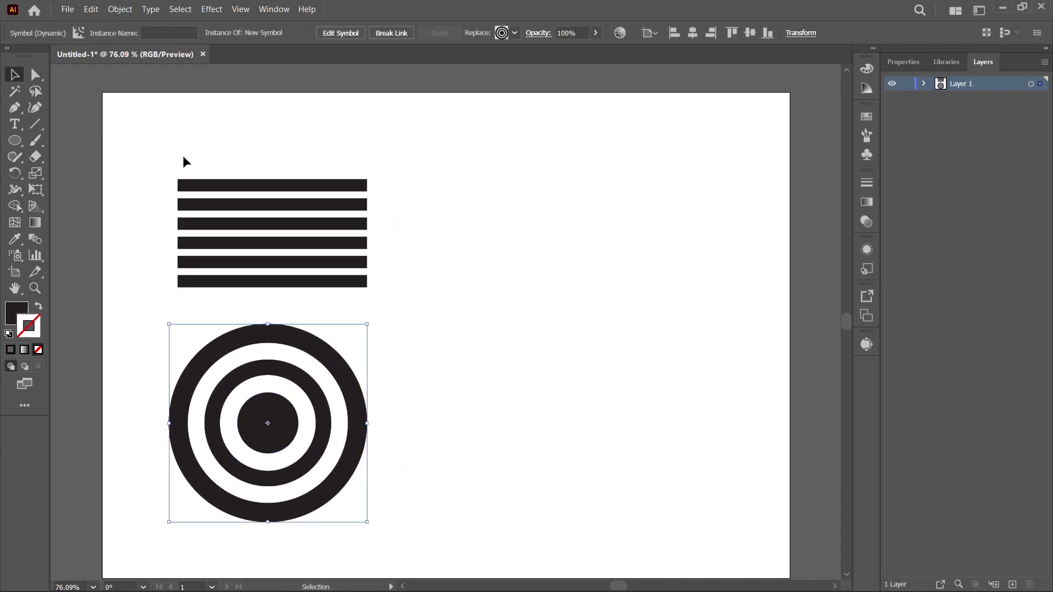
- Draw a tall black rectangle beside the bars, shift it further right and enlarge it to roughly twice as tall as wide
{"action": "left_click", "coordinate": [18, 143]}
{"action": "left_click", "coordinate": [82, 140]}
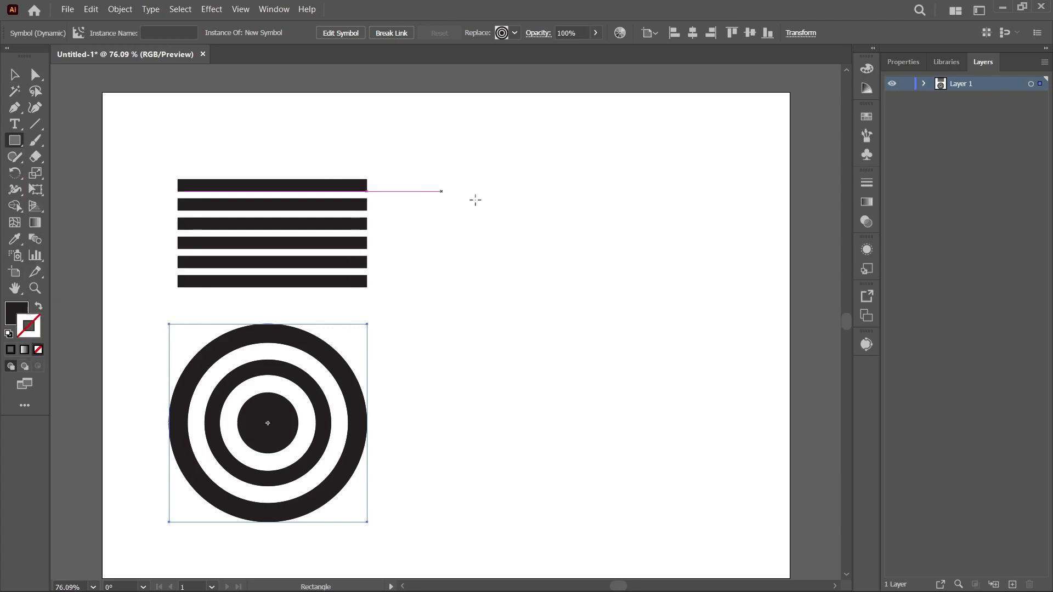
{"action": "mouse_move", "coordinate": [458, 199]}
{"action": "left_mouse_down"}
{"action": "mouse_move", "coordinate": [490, 284]}
{"action": "mouse_move", "coordinate": [502, 365]}
{"action": "mouse_move", "coordinate": [493, 378]}
{"action": "left_mouse_up"}
{"action": "key", "text": "v"}
{"action": "left_click_drag", "start_coordinate": [475, 294], "coordinate": [538, 294]}
{"action": "left_click_drag", "start_coordinate": [552, 378], "coordinate": [625, 403]}
- Fill the tall rectangle with bright green (00C918)
{"action": "double_click", "coordinate": [23, 311]}
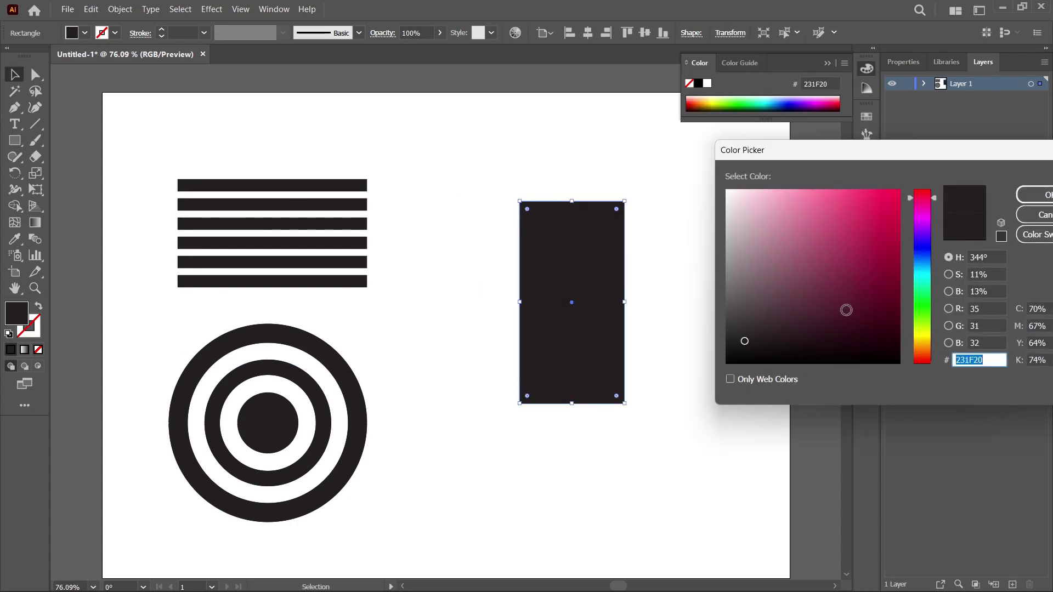
{"action": "left_click", "coordinate": [922, 303]}
{"action": "left_click", "coordinate": [869, 258]}
{"action": "left_click", "coordinate": [893, 199]}
{"action": "left_click_drag", "start_coordinate": [892, 199], "coordinate": [900, 225]}
{"action": "left_click", "coordinate": [1034, 194]}
- Turn the green rectangle into a cylinder with the 3D Revolve (Classic) effect and open its Map Art settings
{"action": "left_click", "coordinate": [213, 10]}
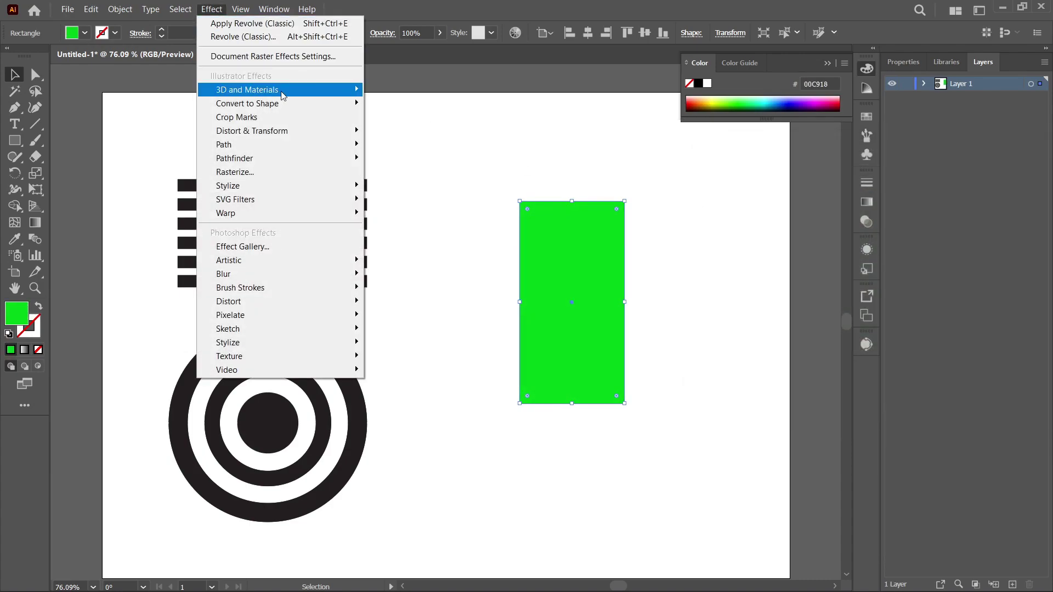
{"action": "mouse_move", "coordinate": [307, 90]}
{"action": "mouse_move", "coordinate": [464, 161]}
{"action": "left_click", "coordinate": [527, 176]}
{"action": "left_click", "coordinate": [757, 386]}
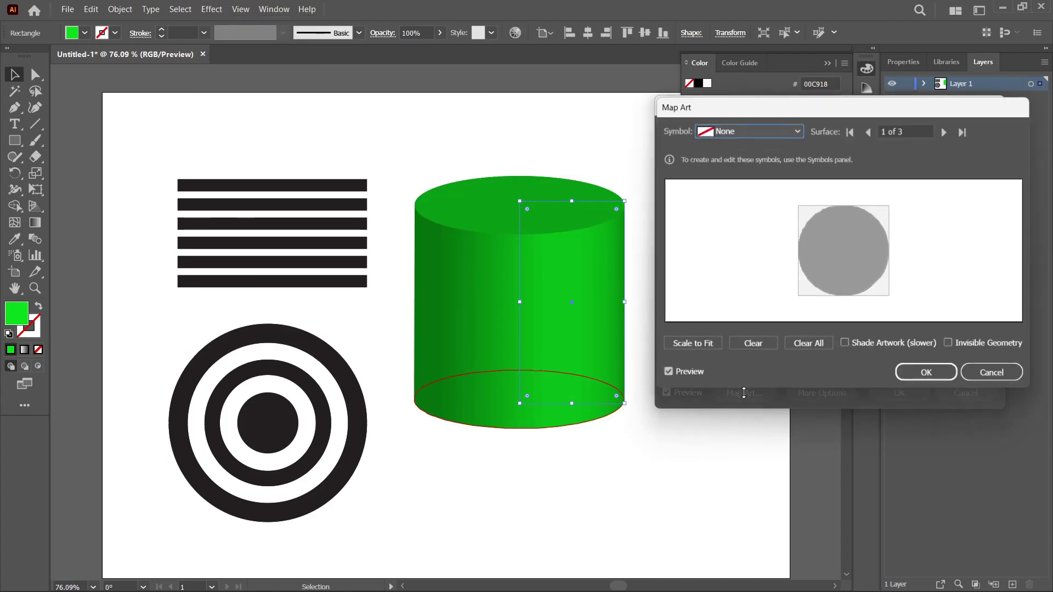
- Map New Symbol onto surface 1 of 3, scale it to fit, and accept and reopen the Map Art settings
{"action": "left_click", "coordinate": [790, 130]}
{"action": "left_click", "coordinate": [751, 250]}
{"action": "left_click", "coordinate": [678, 345]}
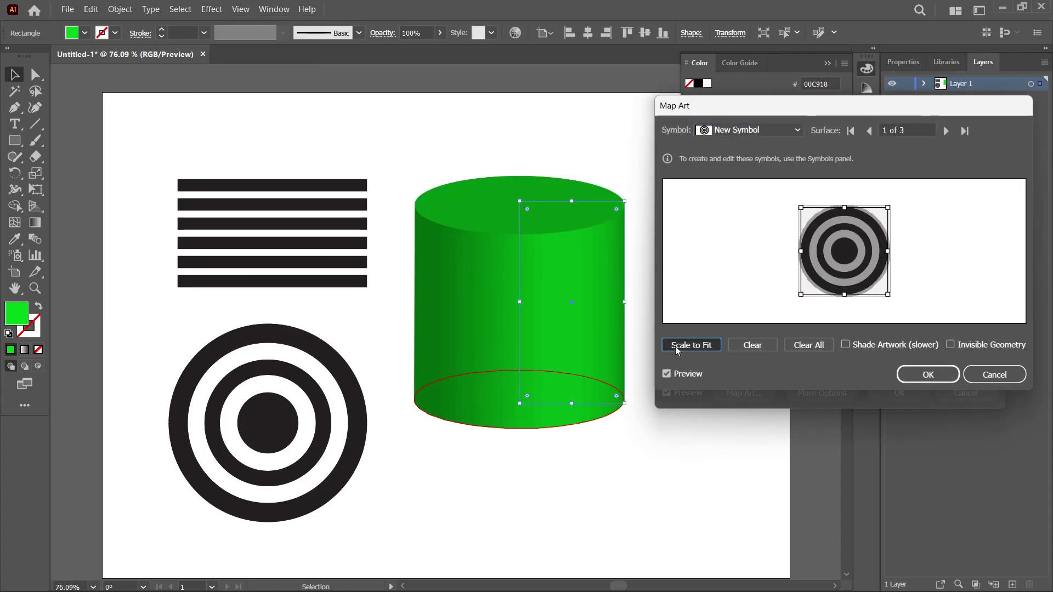
{"action": "left_click", "coordinate": [918, 377]}
{"action": "left_click", "coordinate": [745, 400]}
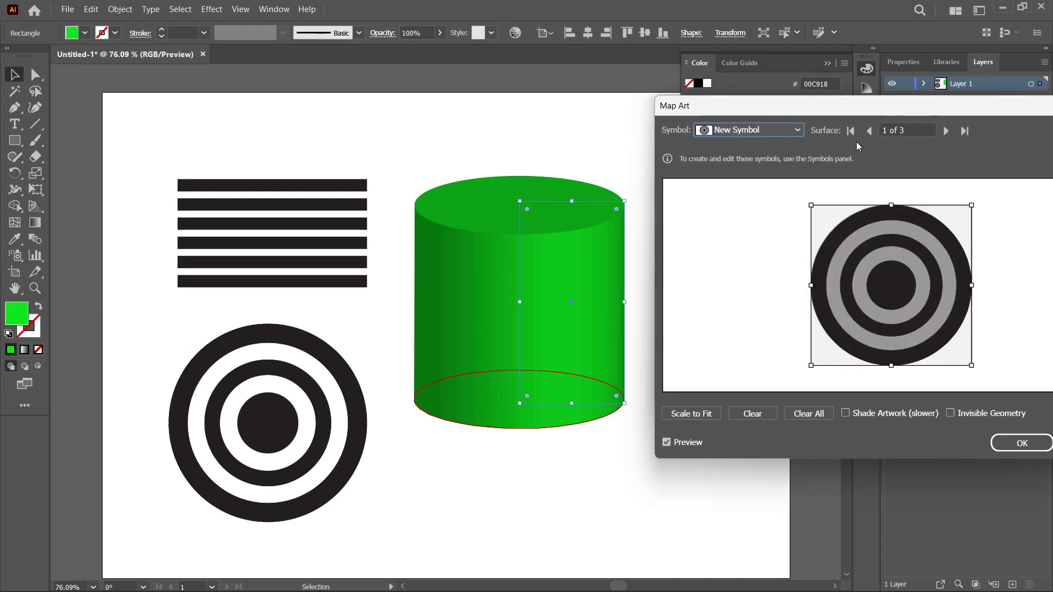
- Map New Symbol onto surface 2 of 3, scale it to fit, and turn on Invisible Geometry
{"action": "left_click", "coordinate": [946, 131]}
{"action": "left_click", "coordinate": [773, 130]}
{"action": "left_click", "coordinate": [755, 251]}
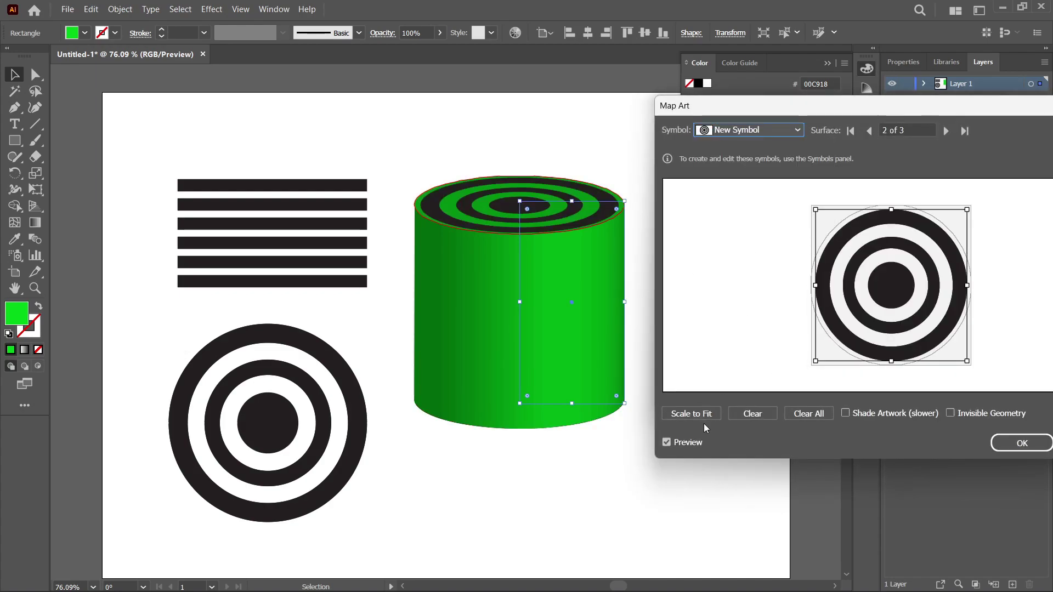
{"action": "left_click", "coordinate": [950, 413]}
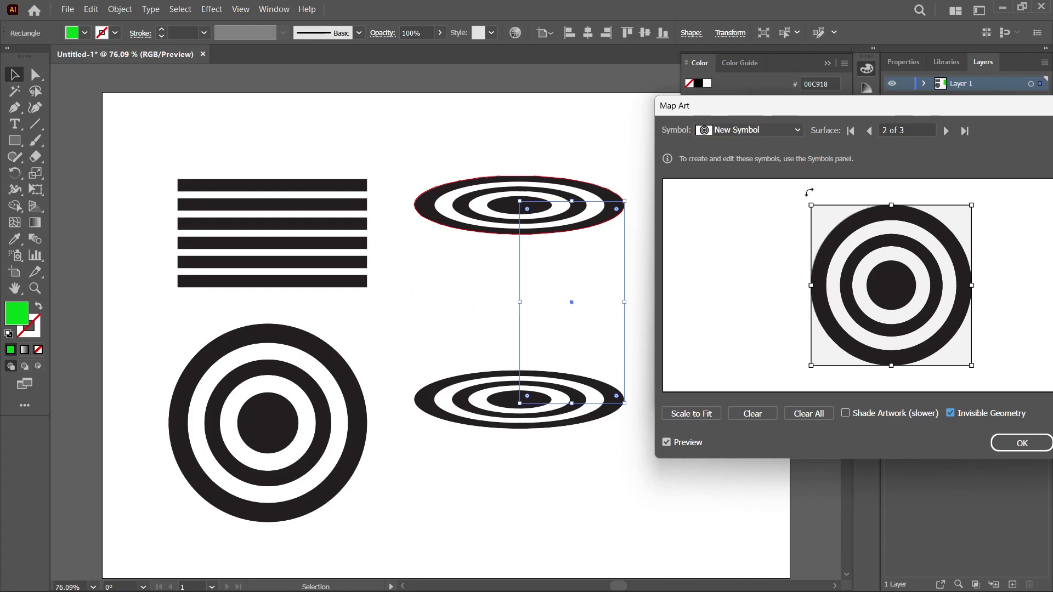
- Map New Symbol 1 horizontally onto surface 3 of 3, scaled to fit, and turn off Invisible Geometry
{"action": "left_click", "coordinate": [946, 134]}
{"action": "left_click", "coordinate": [795, 131]}
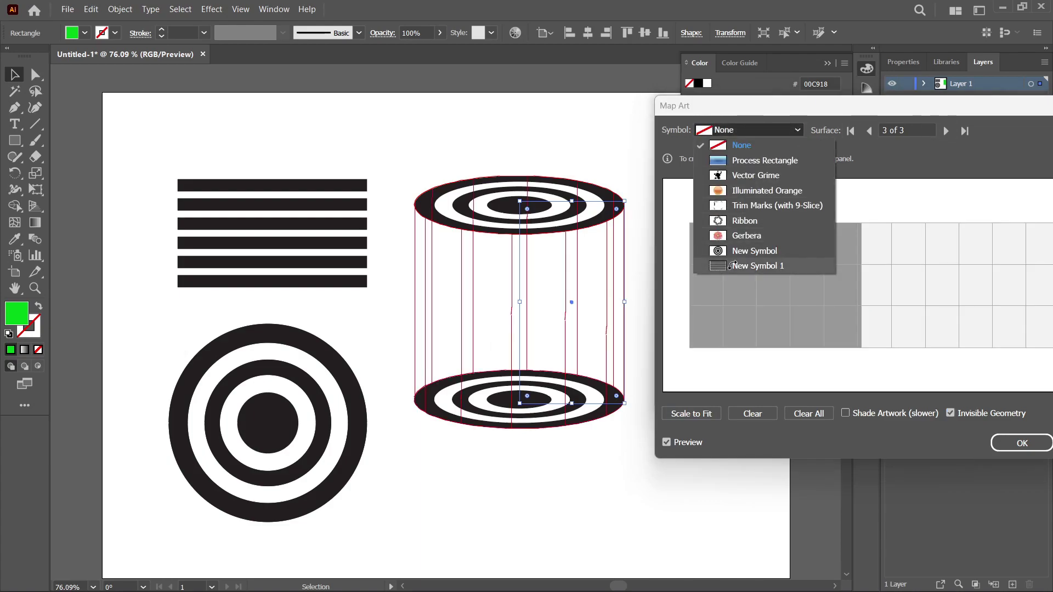
{"action": "left_click", "coordinate": [733, 265]}
{"action": "left_click", "coordinate": [677, 413]}
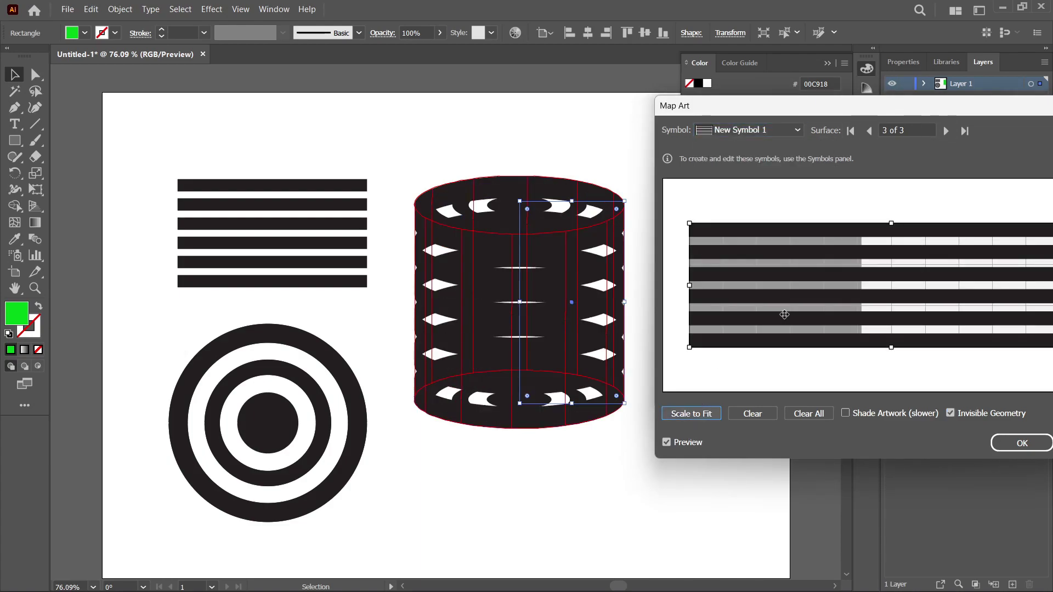
{"action": "left_click_drag", "start_coordinate": [685, 354], "coordinate": [863, 199]}
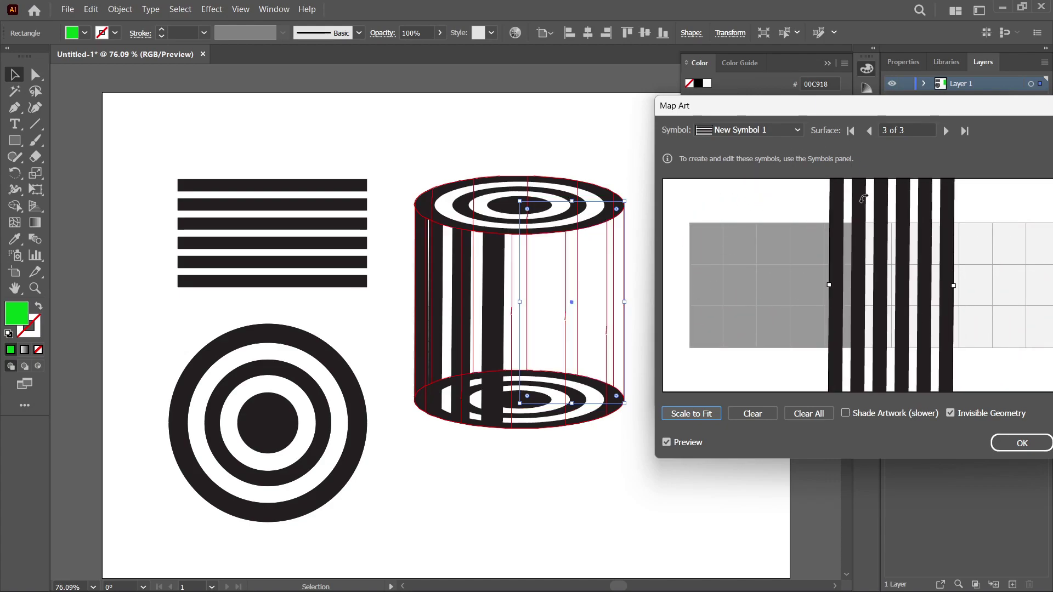
{"action": "left_click", "coordinate": [697, 413]}
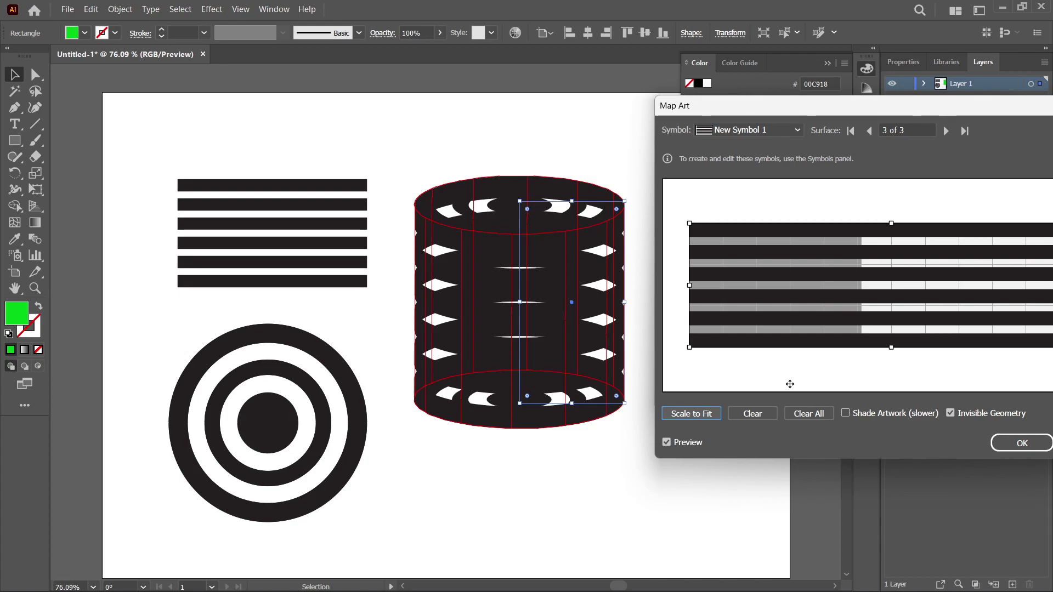
{"action": "left_click", "coordinate": [952, 413]}
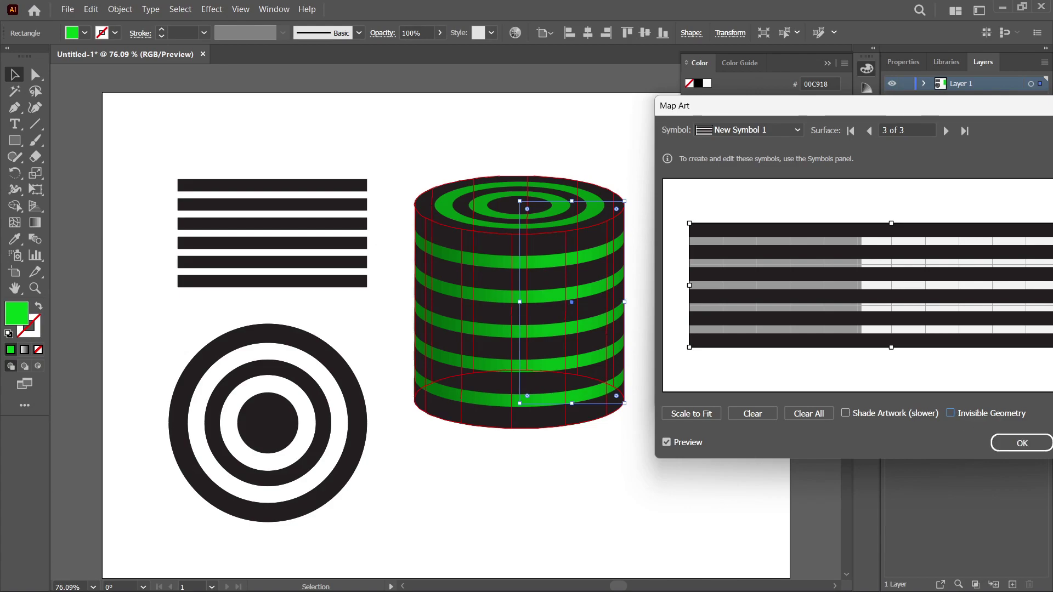
{"action": "left_click", "coordinate": [602, 577]}
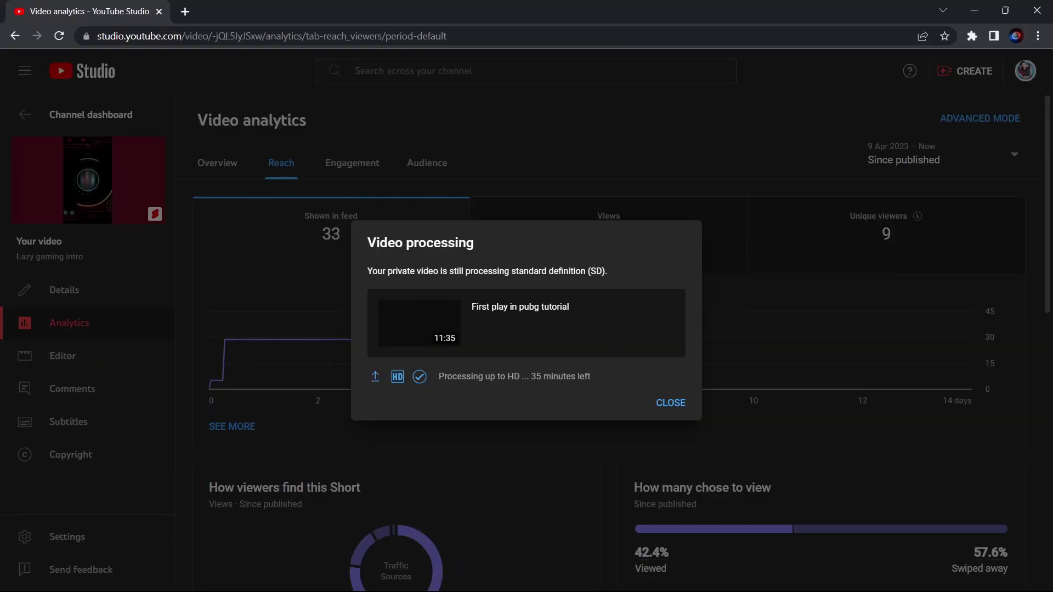
{"action": "left_click", "coordinate": [632, 575]}
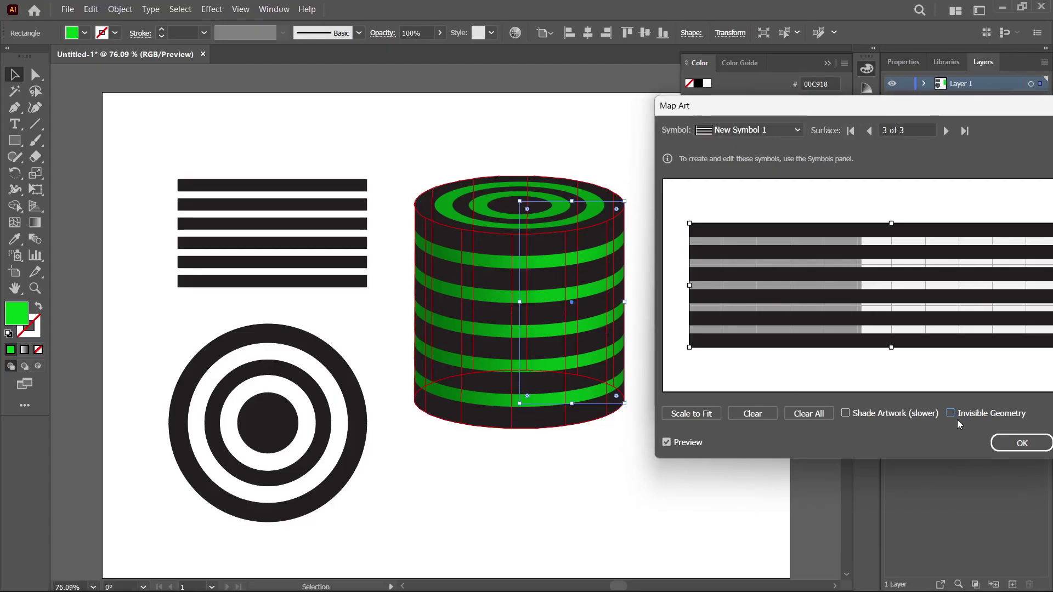
- Turn on Invisible Geometry for the mapped symbols and accept the Map Art and 3D Revolve settings
{"action": "left_click", "coordinate": [959, 417]}
{"action": "left_click", "coordinate": [1022, 443]}
{"action": "left_click", "coordinate": [915, 395]}
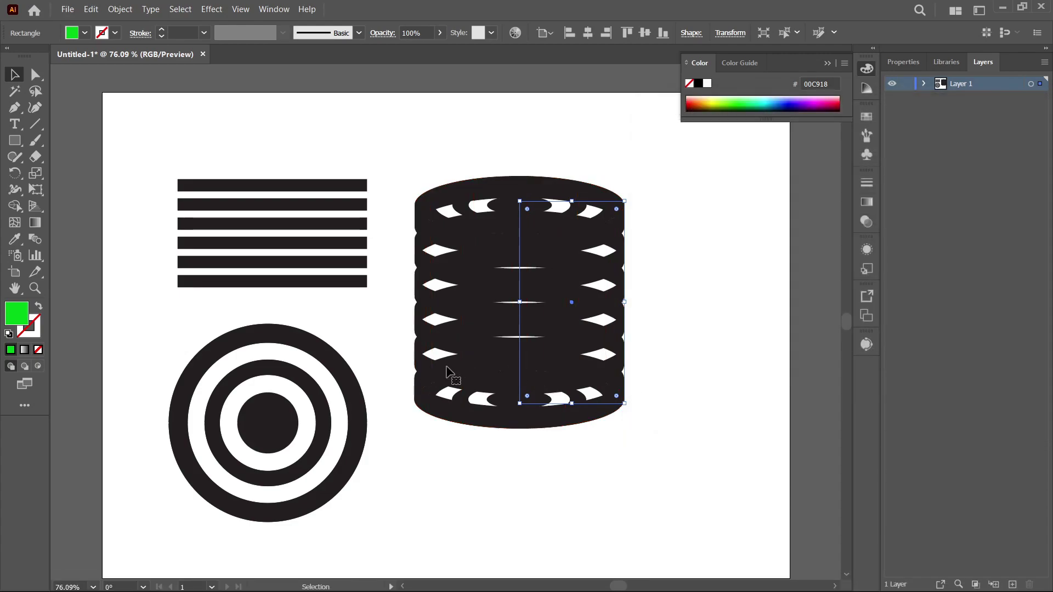
- Expand the appearance of the revolved rectangle so the mapped stripes and rings become editable artwork
{"action": "left_click", "coordinate": [120, 9]}
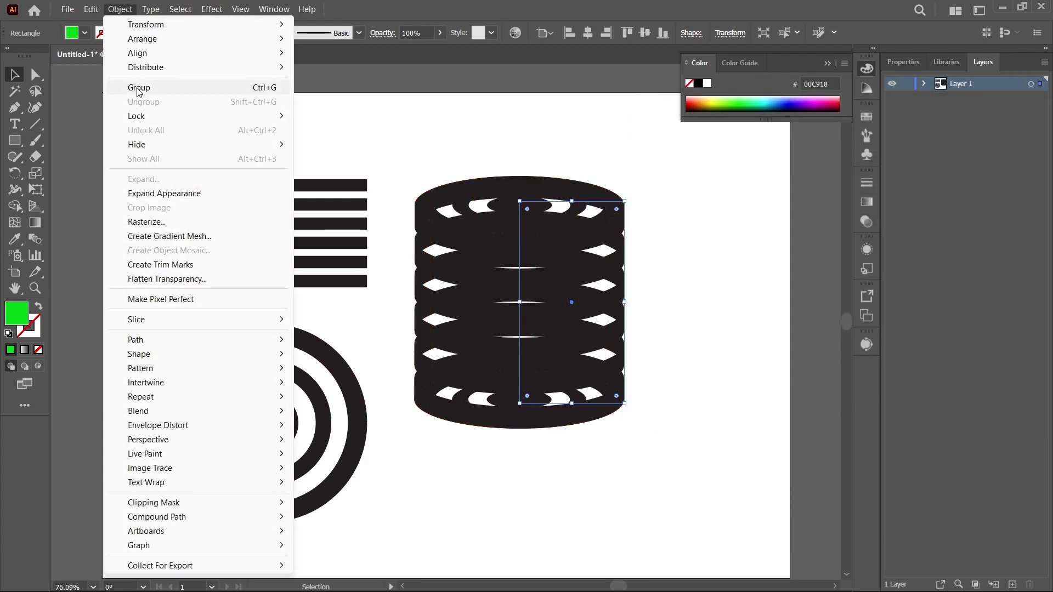
{"action": "left_click", "coordinate": [164, 193]}
{"action": "left_click", "coordinate": [120, 9]}
{"action": "key", "text": "Escape"}
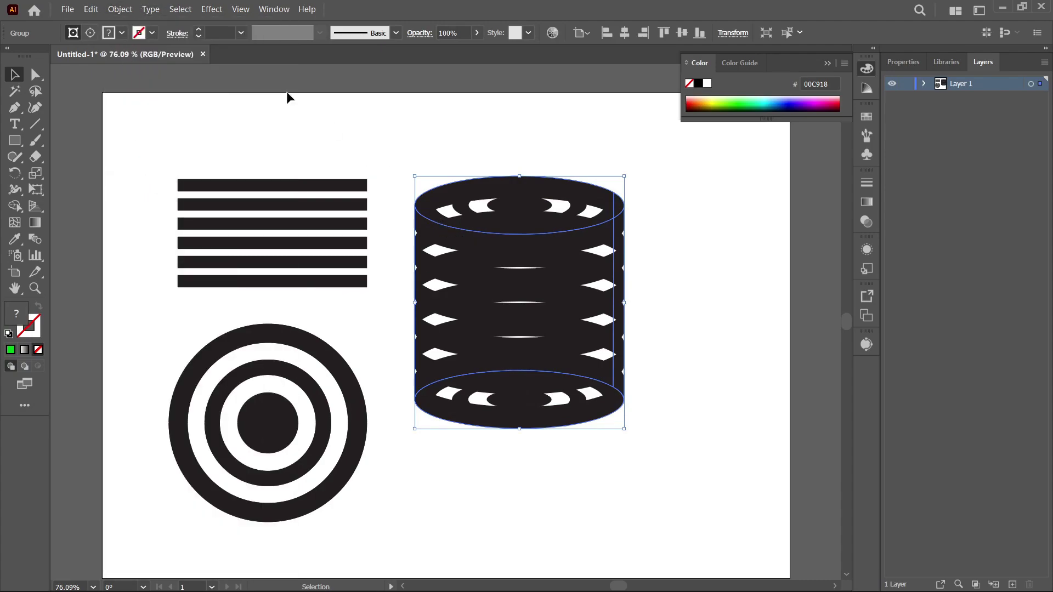
- Ungroup the expanded cylinder artwork
{"action": "left_click", "coordinate": [120, 9]}
{"action": "key", "text": "Escape"}
{"action": "left_click", "coordinate": [119, 10]}
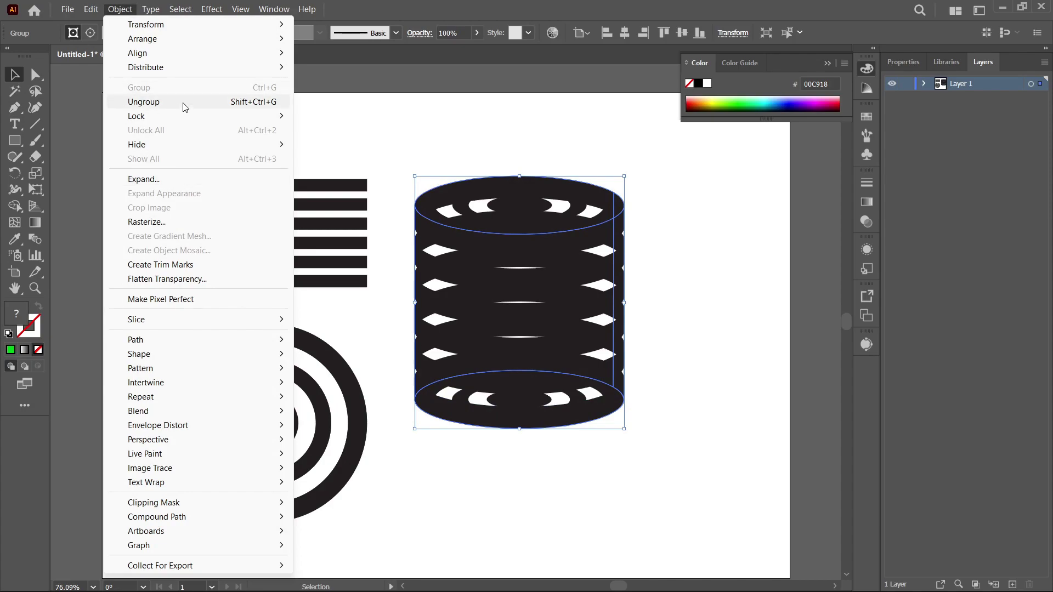
{"action": "left_click", "coordinate": [122, 14]}
{"action": "left_click", "coordinate": [120, 9]}
{"action": "left_click", "coordinate": [124, 10]}
{"action": "left_click", "coordinate": [124, 9]}
{"action": "left_click", "coordinate": [140, 102]}
- Select all the cylinder's parts, ungroup them once more into separate clip groups, and deselect them
{"action": "left_click", "coordinate": [120, 10]}
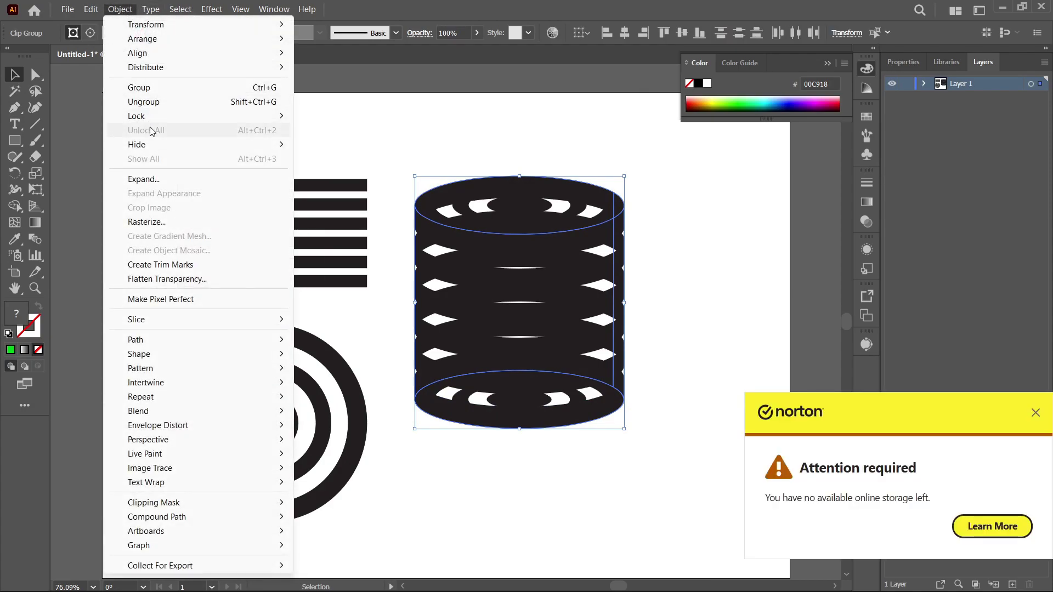
{"action": "left_click", "coordinate": [651, 391]}
{"action": "left_click", "coordinate": [653, 391]}
{"action": "left_click", "coordinate": [123, 9]}
{"action": "left_click", "coordinate": [639, 425]}
{"action": "left_click_drag", "start_coordinate": [639, 425], "coordinate": [396, 168]}
{"action": "left_click", "coordinate": [120, 9]}
{"action": "key", "text": "Escape"}
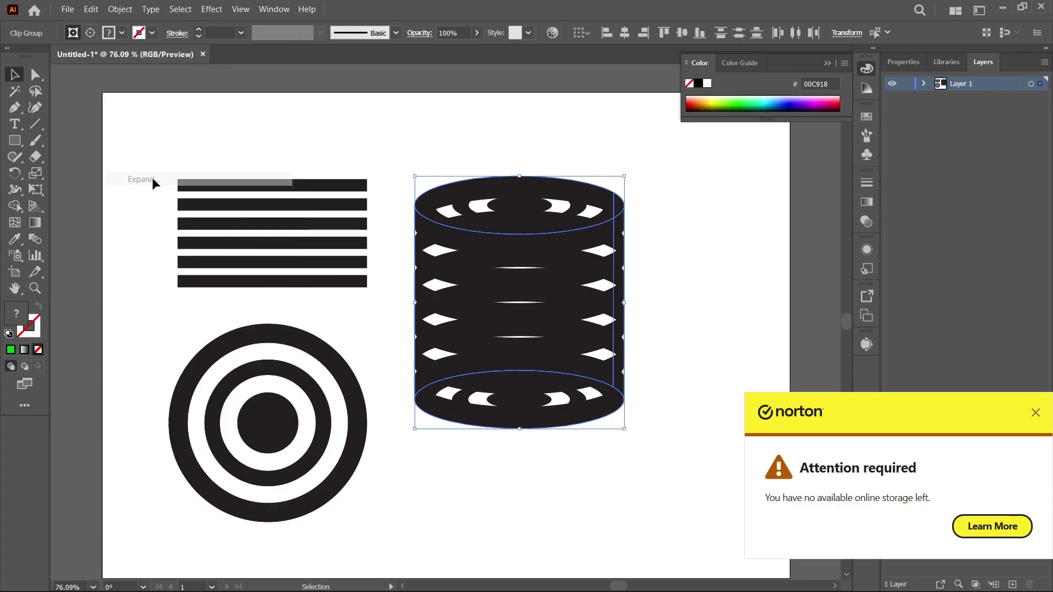
{"action": "left_click", "coordinate": [120, 9]}
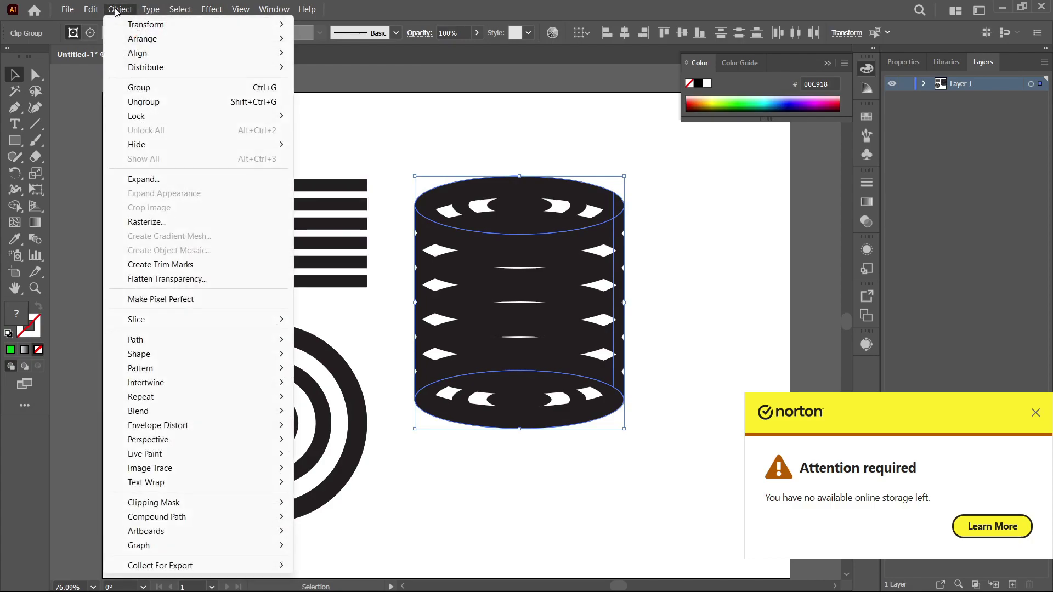
{"action": "left_click", "coordinate": [153, 101]}
{"action": "left_click", "coordinate": [634, 202]}
- List the contents of Layer 1 and examine which cylinder surfaces the third and second clip groups cover
{"action": "left_click", "coordinate": [925, 83]}
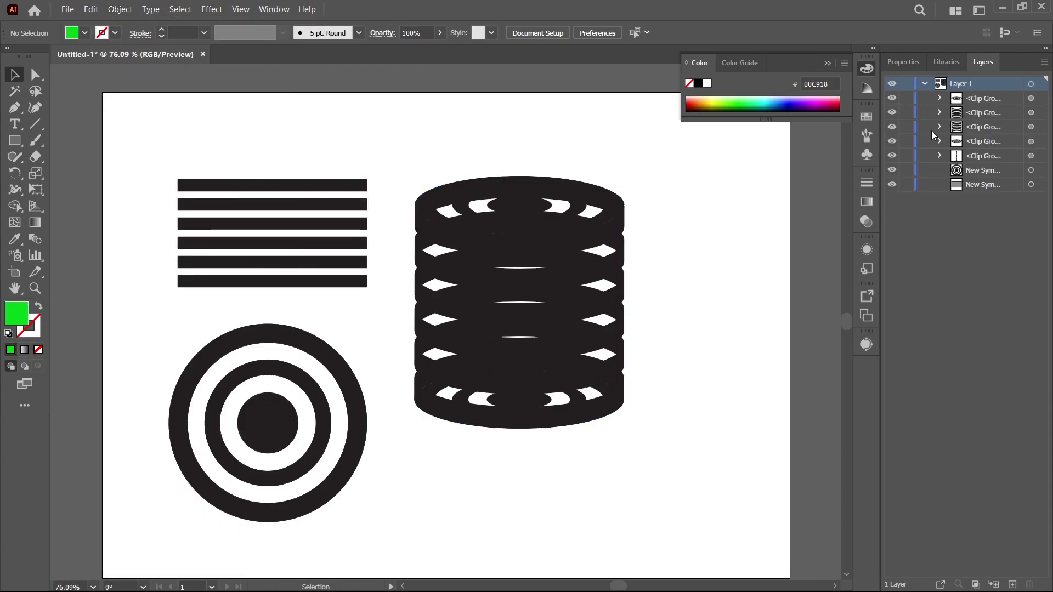
{"action": "left_click", "coordinate": [1032, 127]}
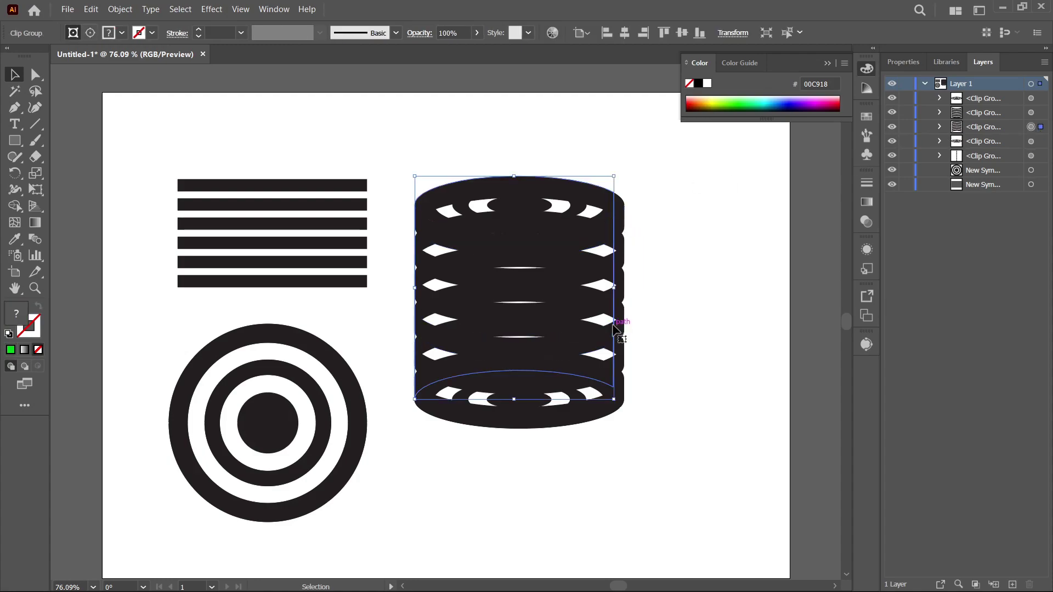
{"action": "left_click", "coordinate": [739, 240]}
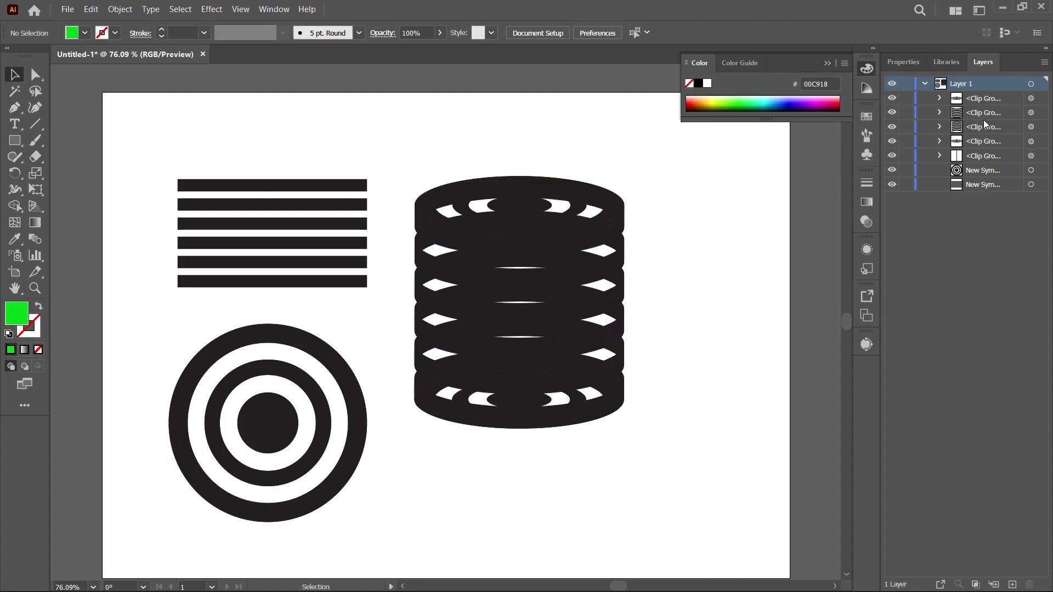
{"action": "left_click", "coordinate": [1031, 113]}
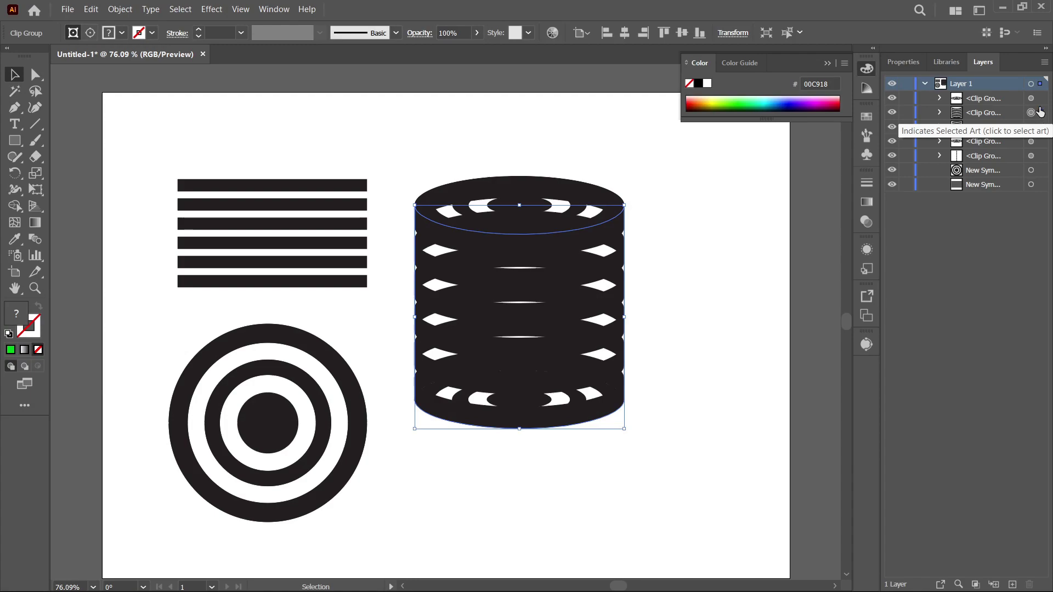
{"action": "left_click", "coordinate": [938, 113]}
{"action": "left_click", "coordinate": [835, 224]}
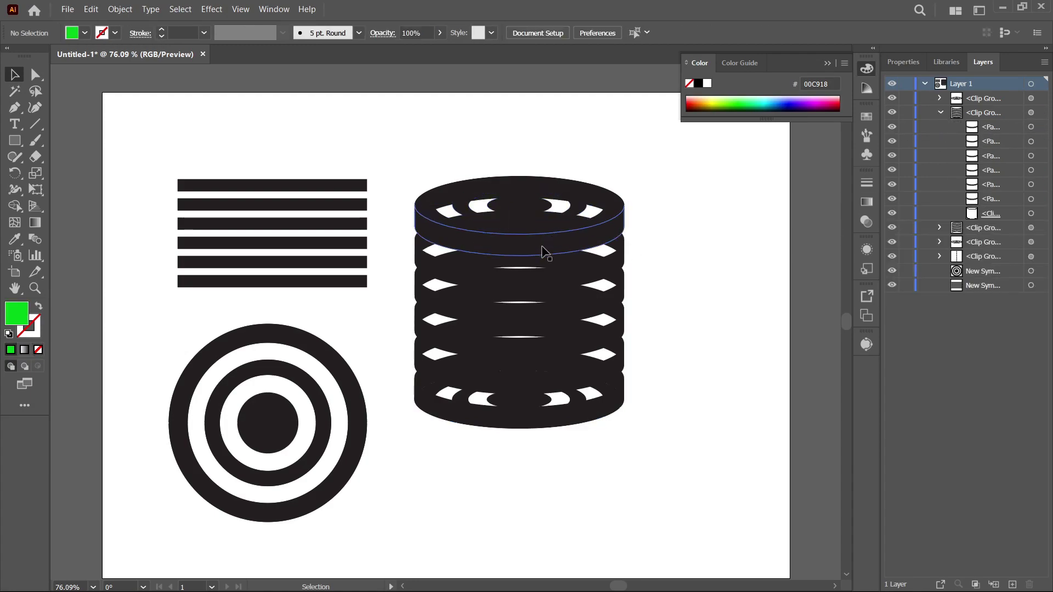
- Delete the clip group holding the stripes on the hidden back side of the cylinder
{"action": "left_click", "coordinate": [521, 269]}
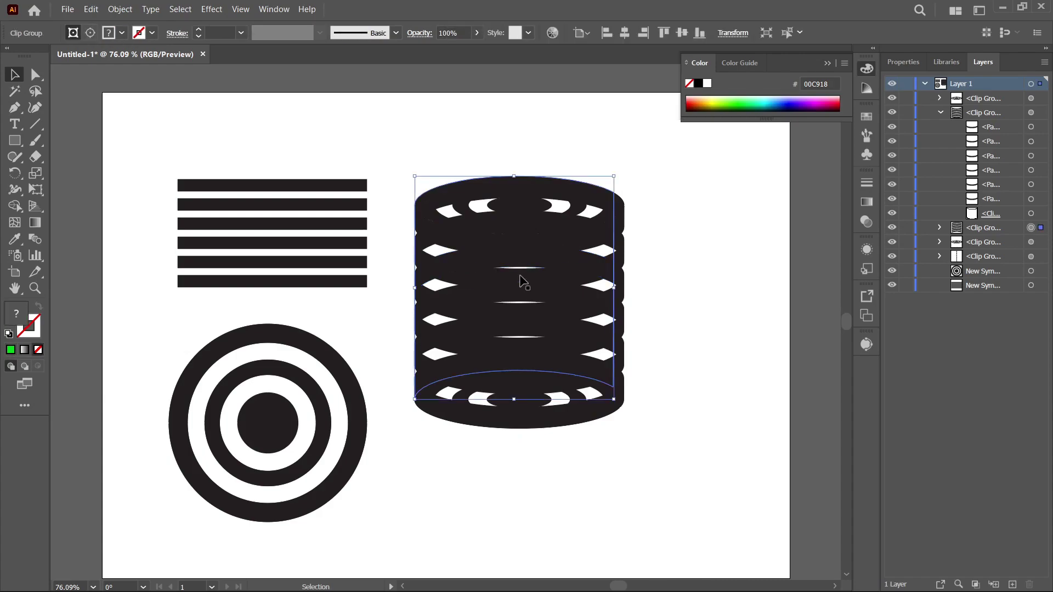
{"action": "left_click", "coordinate": [426, 248]}
{"action": "left_click", "coordinate": [586, 264]}
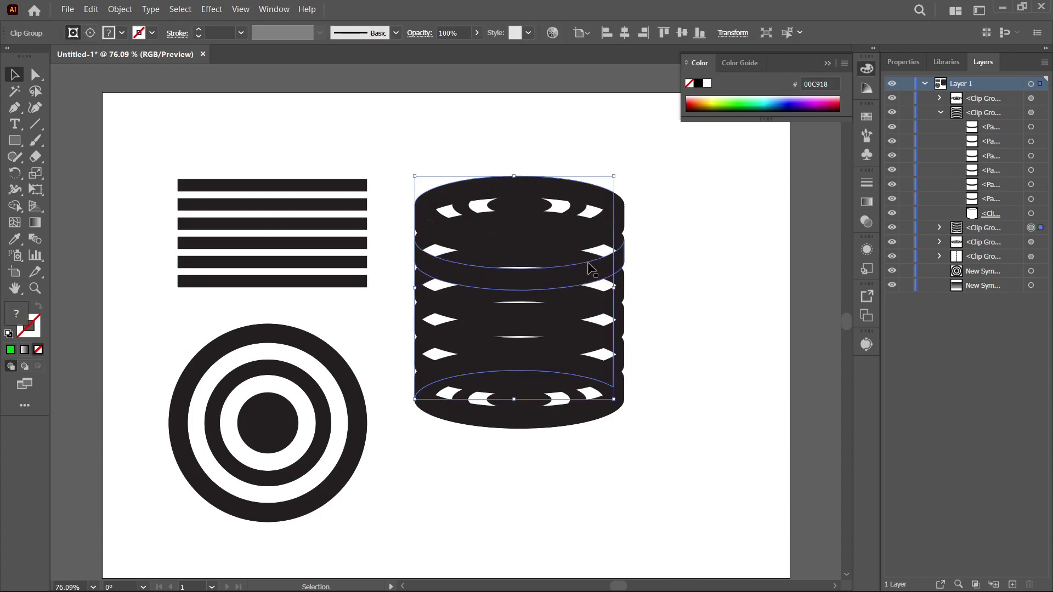
{"action": "key", "text": "Delete"}
- Delete the narrow leftover back-side strip at the cylinder's right edge and the concentric rings of its bottom end
{"action": "left_click", "coordinate": [626, 310]}
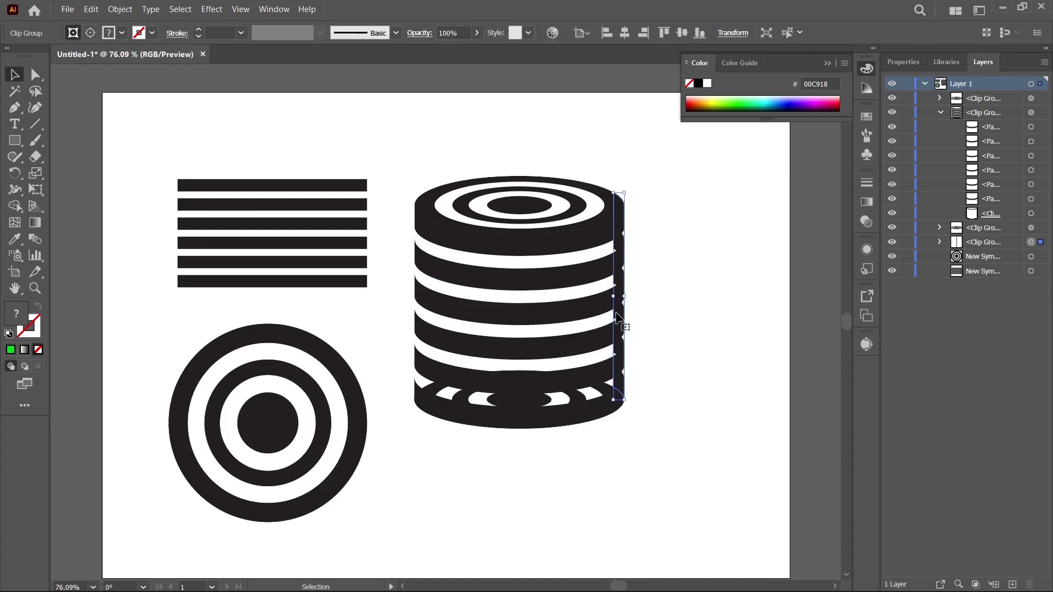
{"action": "left_click", "coordinate": [633, 345]}
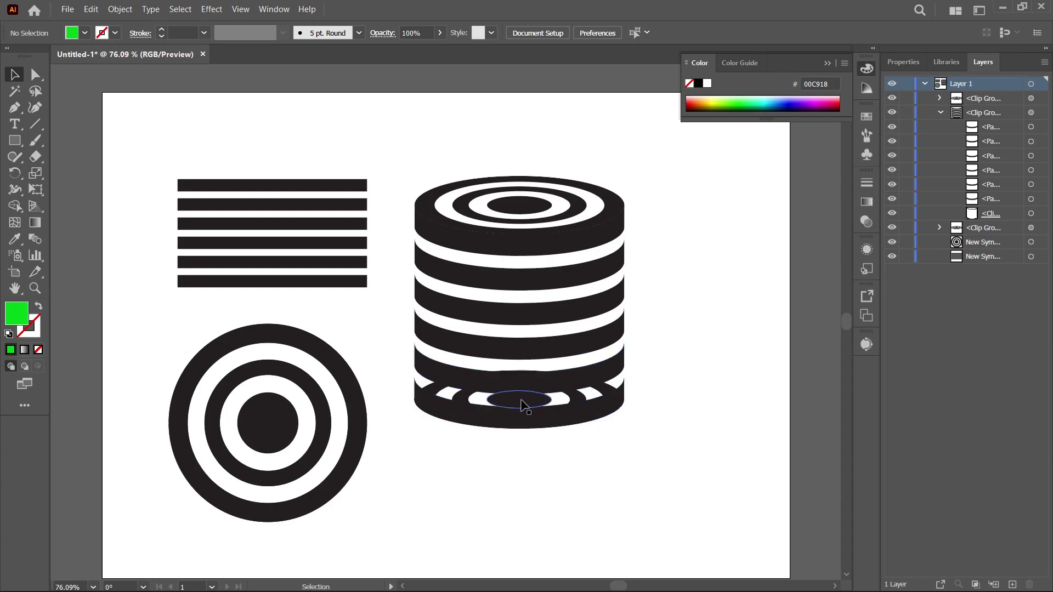
{"action": "left_click", "coordinate": [483, 407]}
{"action": "key", "text": "Delete"}
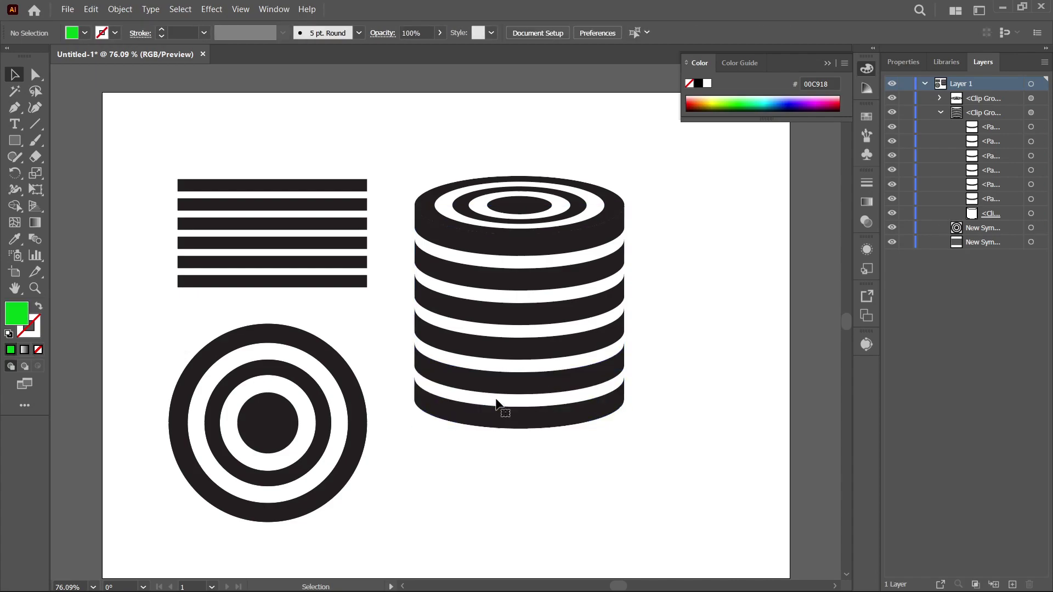
- Check the cleaned-up cylinder's paths in Outline view and return to the normal preview
{"action": "scroll", "coordinate": [636, 364], "scroll_direction": "down", "scroll_amount": 3}
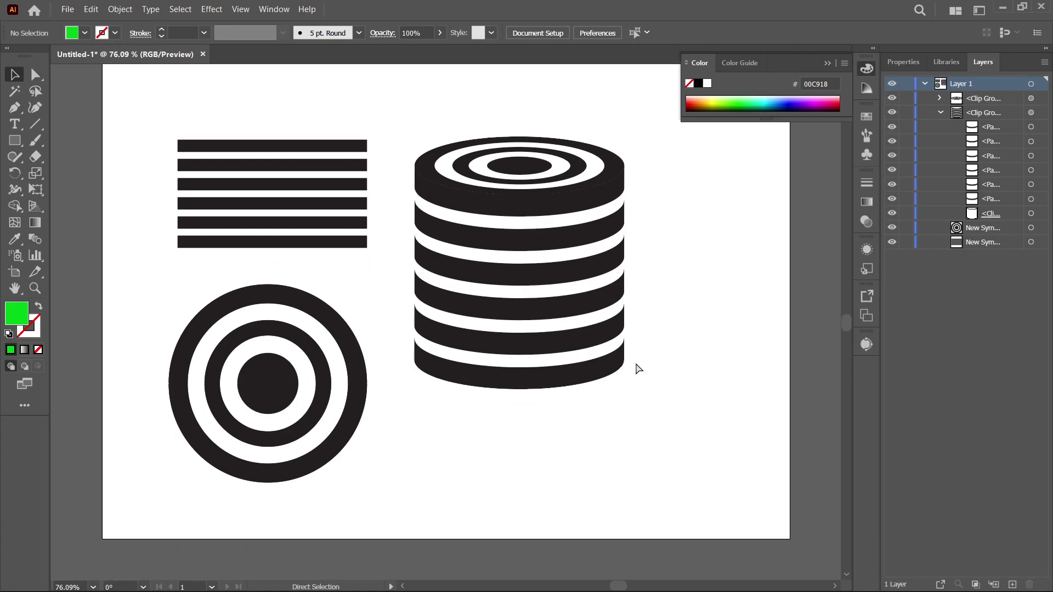
{"action": "key", "text": "ctrl+y"}
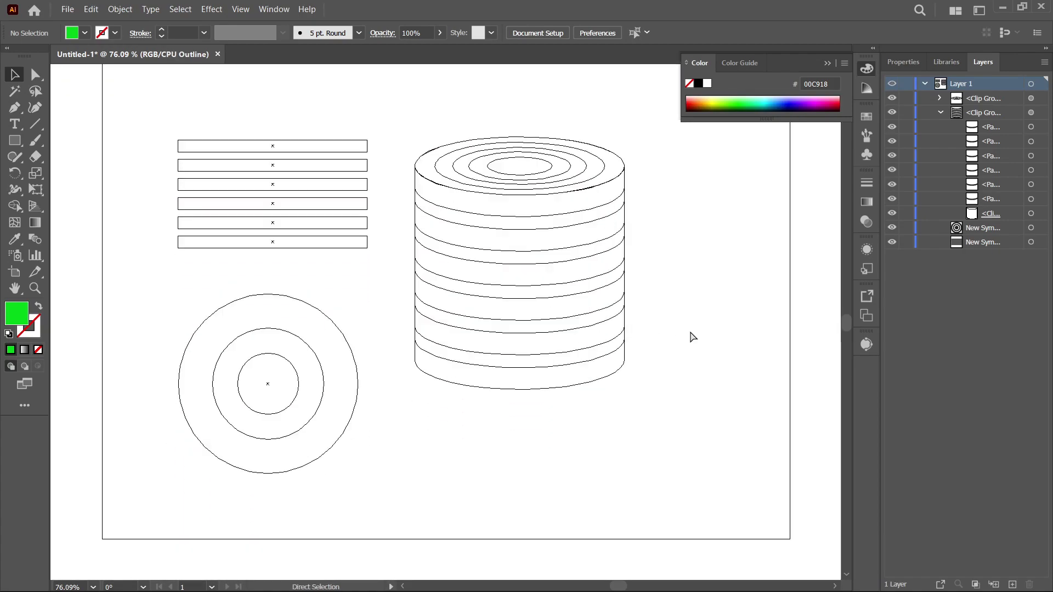
{"action": "key", "text": "ctrl+y"}
{"action": "scroll", "coordinate": [693, 337], "scroll_direction": "up", "scroll_amount": 7}
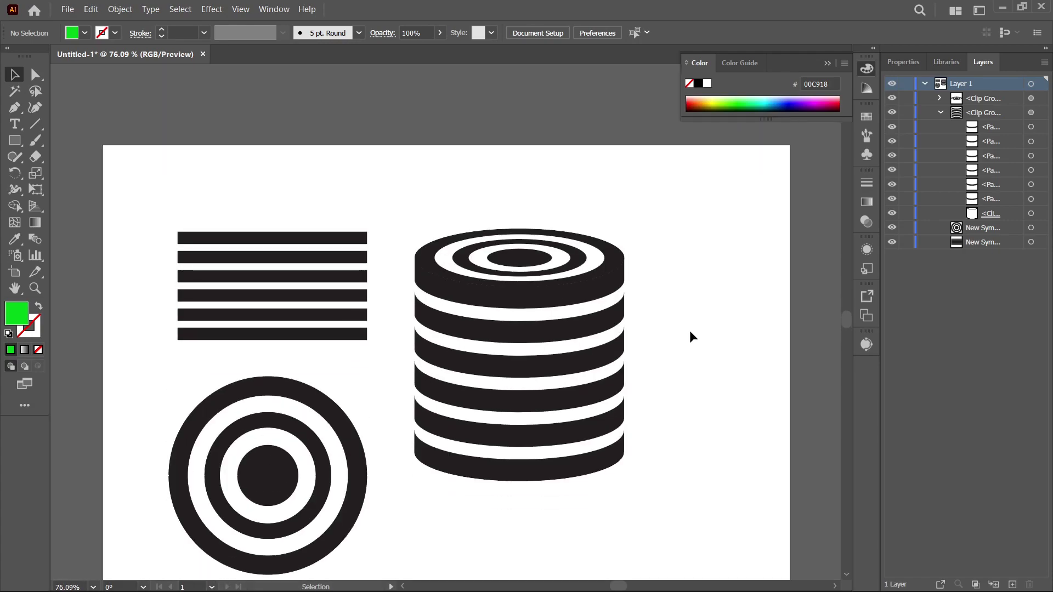